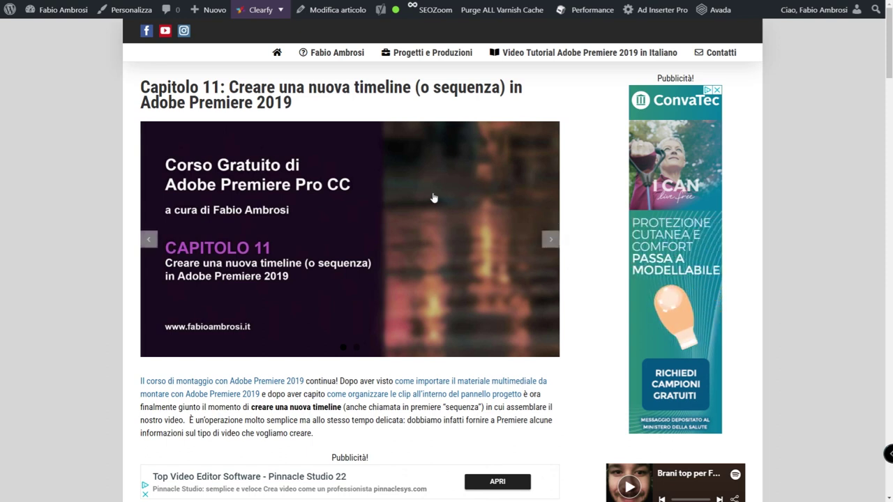
pyautogui.scroll(-4, 408, 239)
pyautogui.scroll(-3, 411, 244)
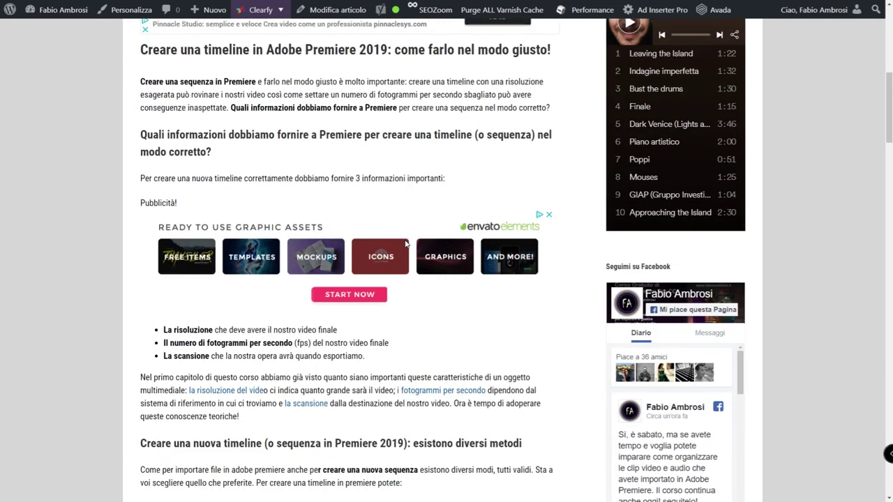
pyautogui.scroll(-3, 408, 244)
pyautogui.scroll(-6, 404, 243)
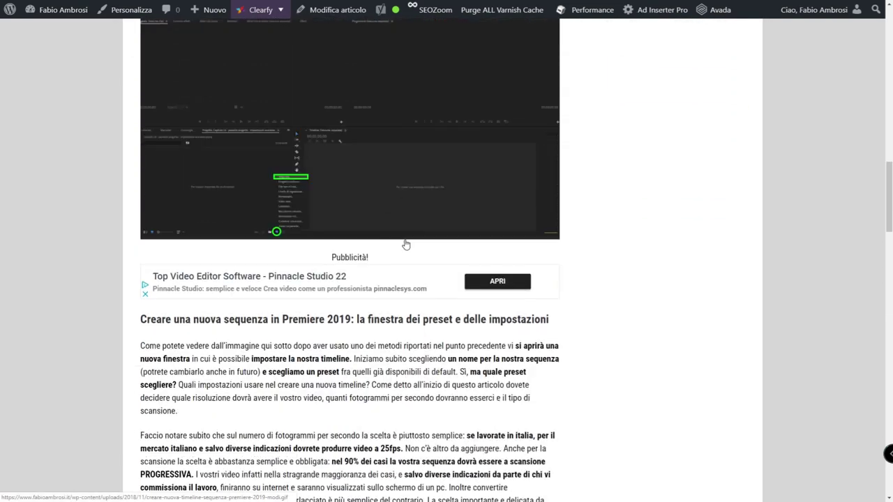
pyautogui.scroll(-3, 406, 244)
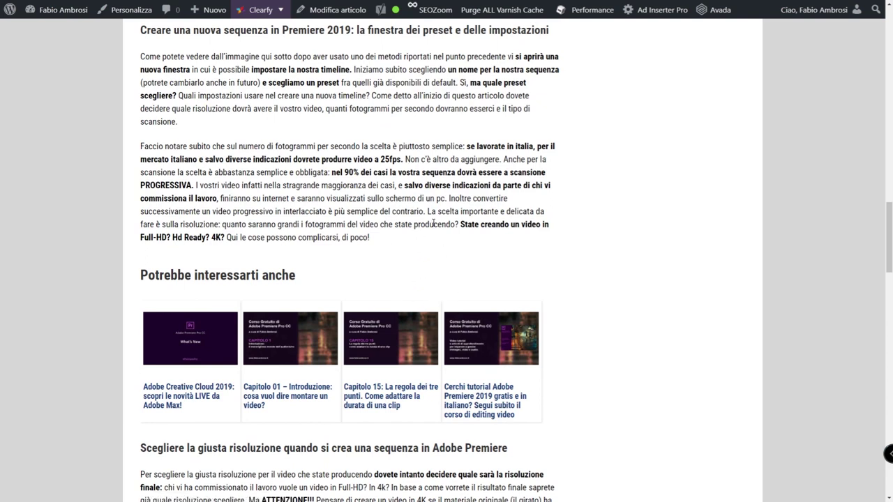
pyautogui.scroll(3, 433, 223)
pyautogui.scroll(3, 418, 227)
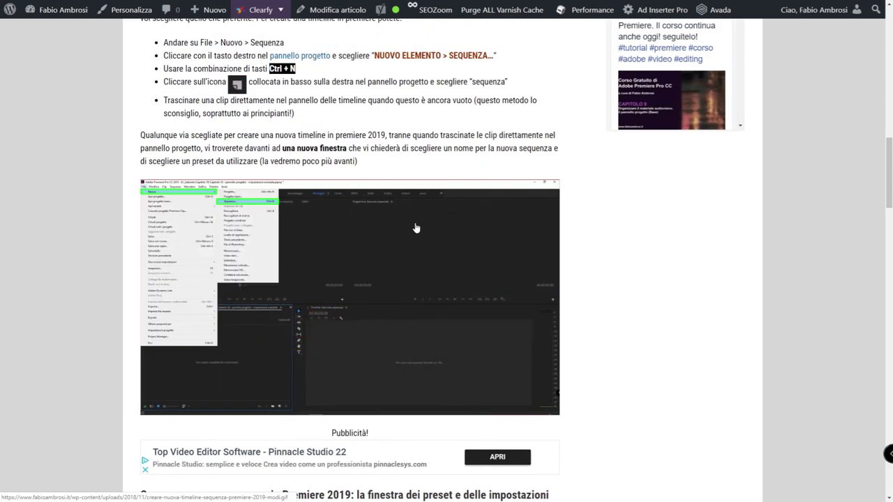
pyautogui.scroll(3, 416, 229)
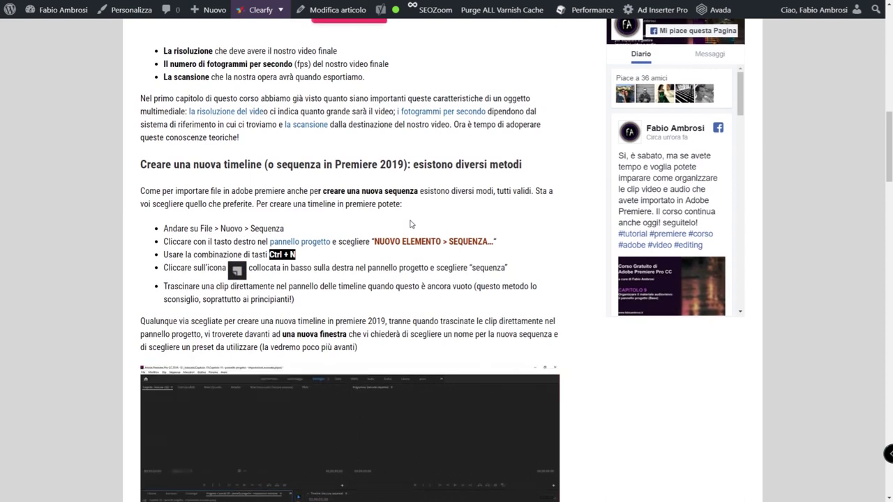
pyautogui.moveTo(296, 255); pyautogui.dragTo(159, 258)
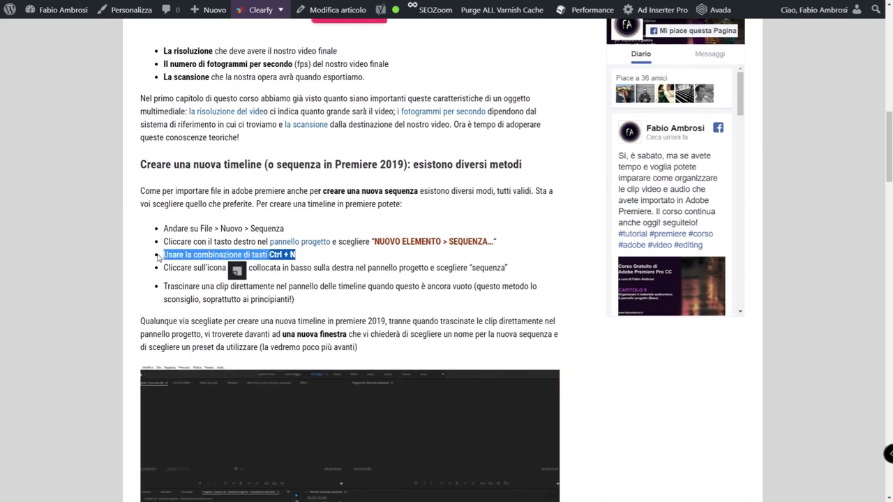
pyautogui.click(319, 257)
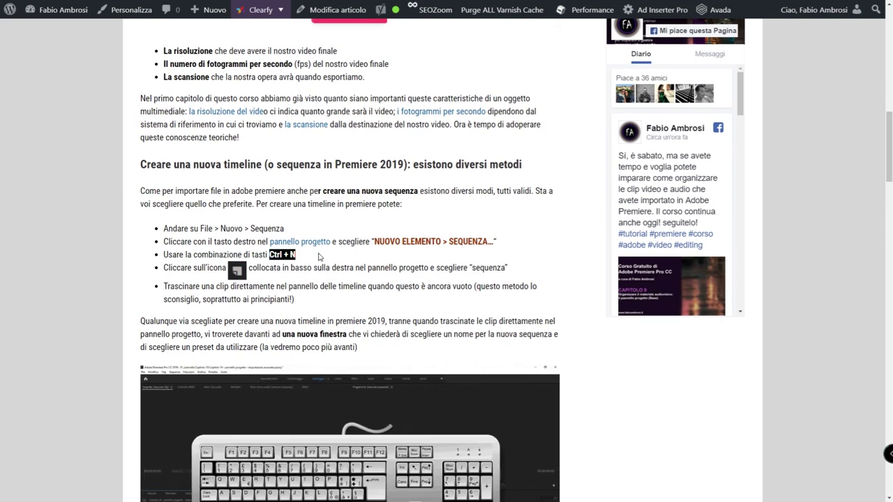
pyautogui.moveTo(300, 255); pyautogui.dragTo(169, 257)
pyautogui.scroll(6, 378, 244)
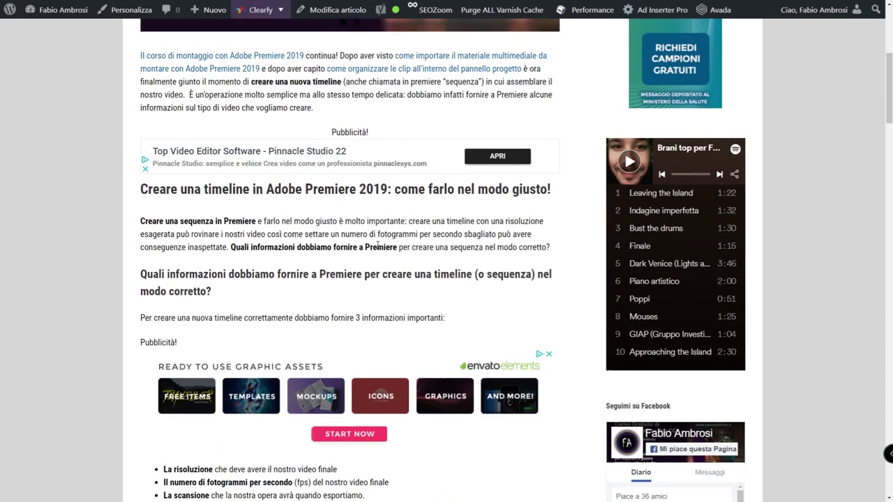
pyautogui.scroll(5, 377, 244)
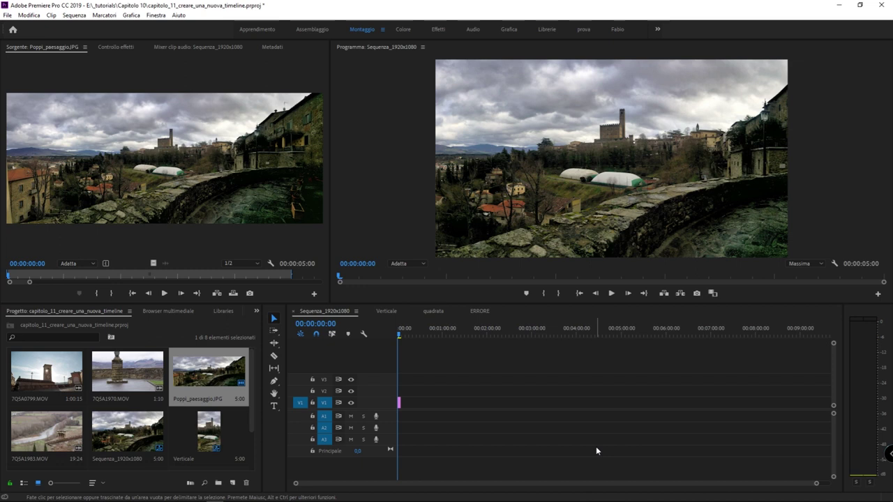
# Step: Scroll the Project panel to view the chapter 11 project's sequences
pyautogui.scroll(-1, 305, 343)
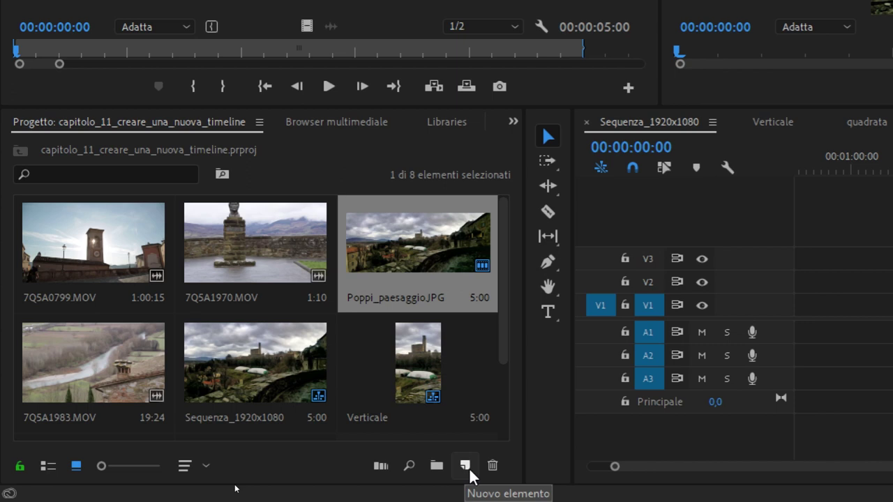
# Step: Open the Nuova sequenza dialog from the Project panel's New Item menu, proposing Sequenza 05
pyautogui.click(466, 466)
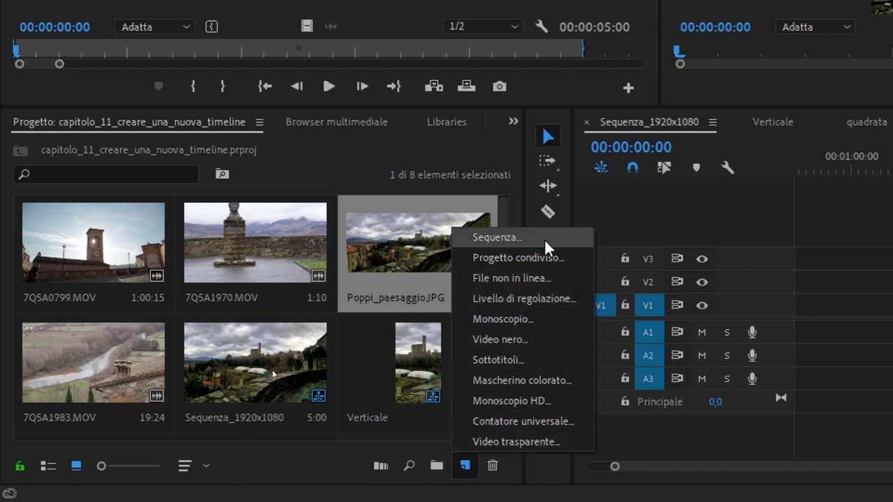
pyautogui.click(314, 479)
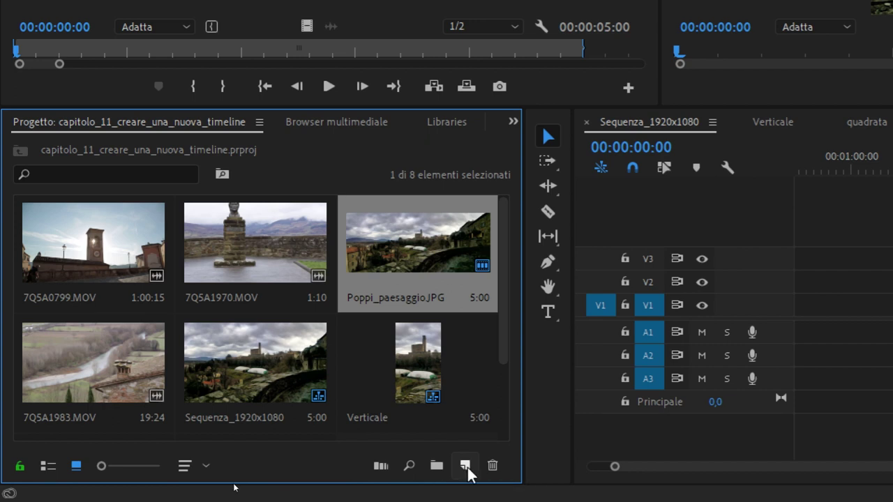
pyautogui.click(464, 469)
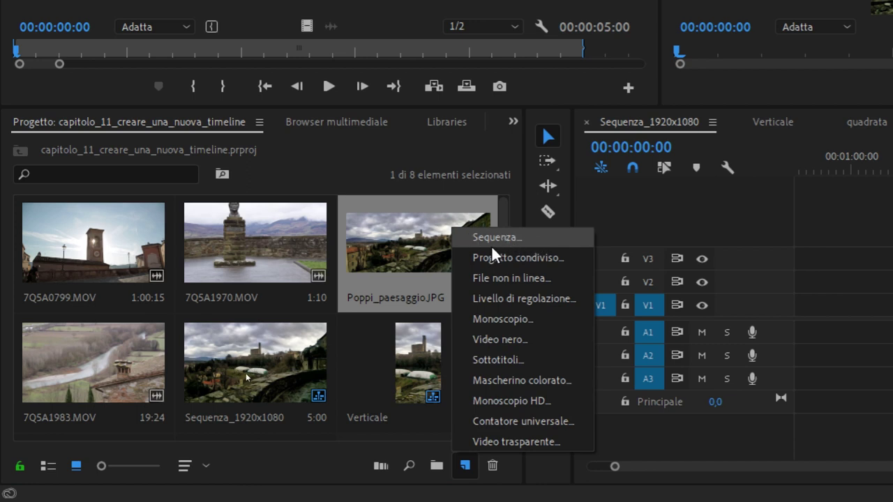
pyautogui.click(506, 241)
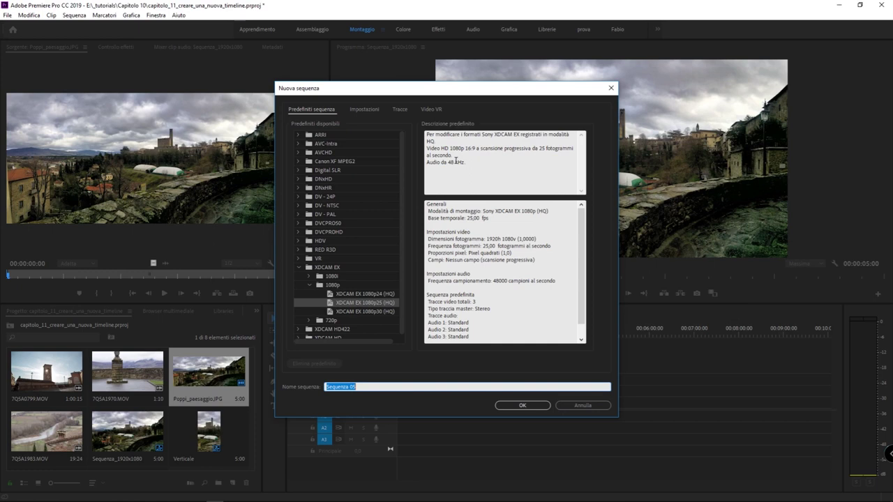
# Step: Cancel the Nuova sequenza dialog for Sequenza 05 with Esc
pyautogui.click(617, 116)
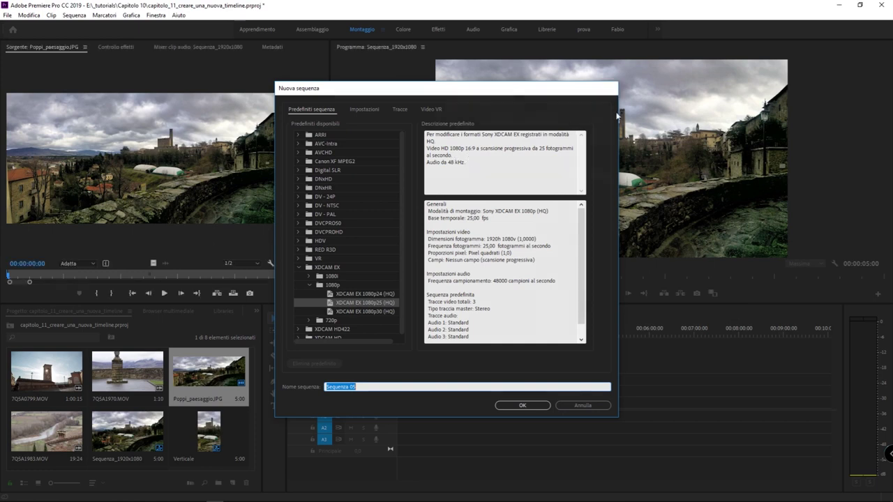
pyautogui.press('Escape')
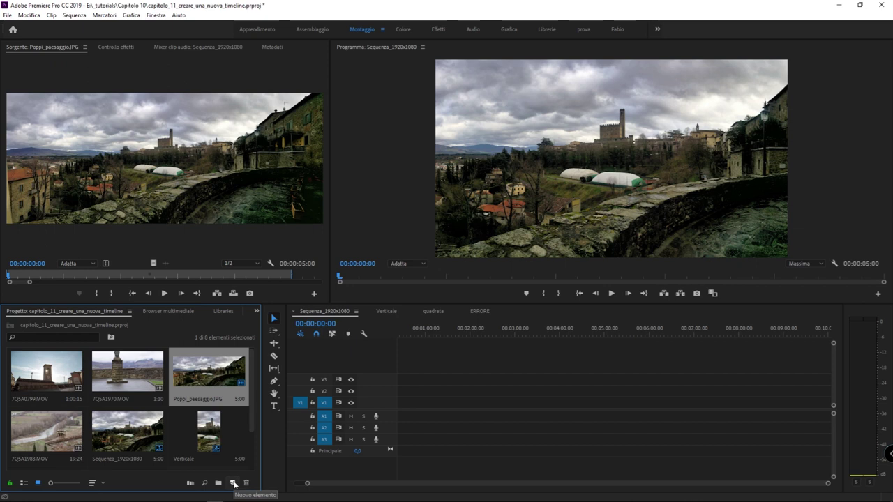
# Step: Reopen the Nuova sequenza dialog via the bin's right-click Nuovo elemento > Sequenza, proposing Sequenza 06
pyautogui.scroll(-2, 229, 419)
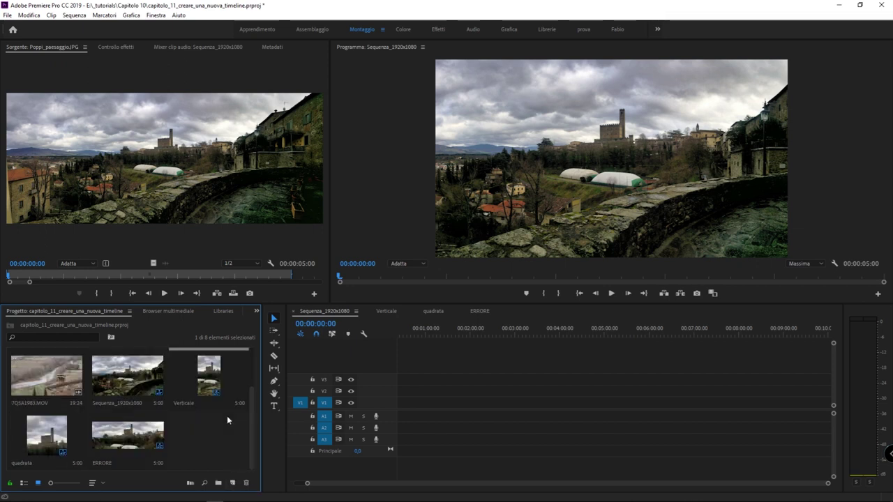
pyautogui.rightClick(198, 438)
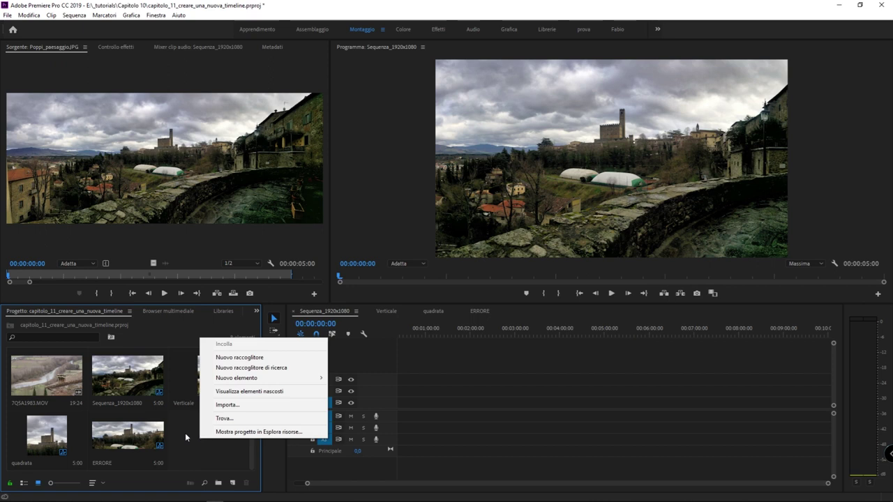
pyautogui.moveTo(237, 381)
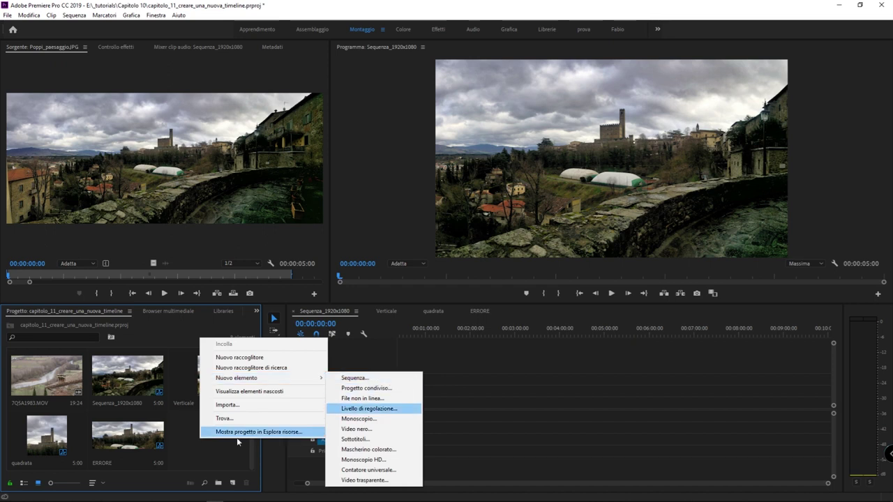
pyautogui.click(203, 454)
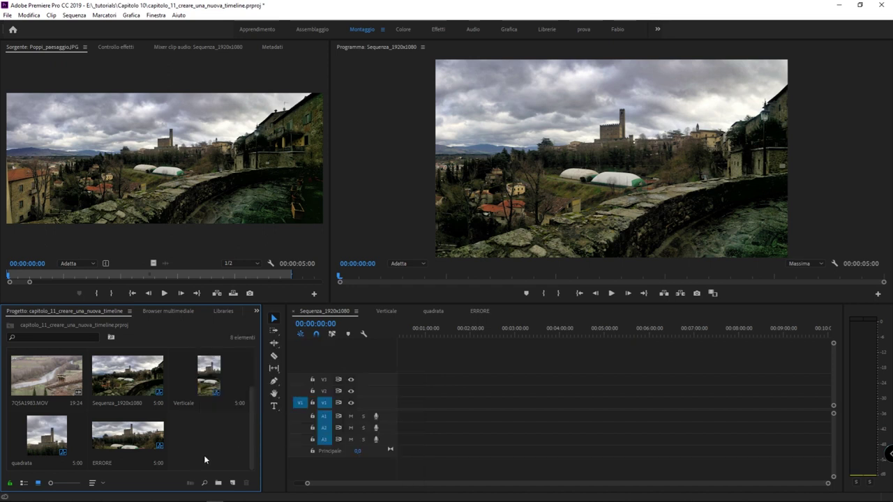
pyautogui.click(232, 483)
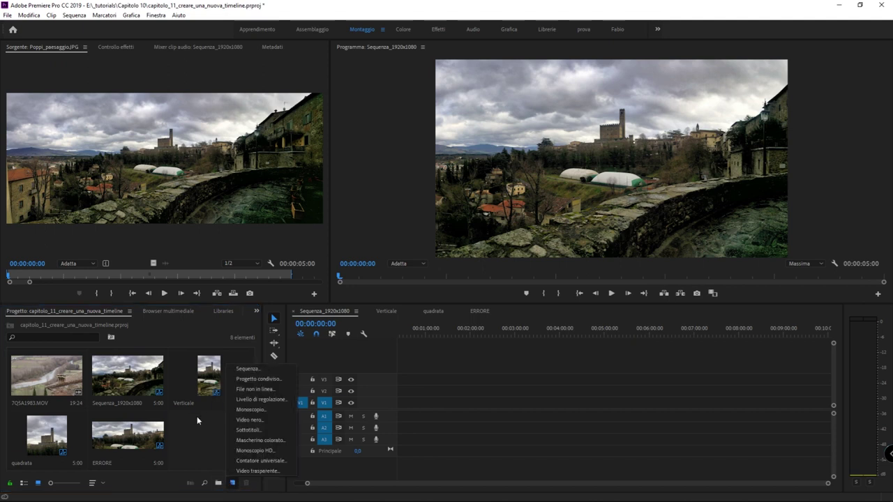
pyautogui.click(214, 429)
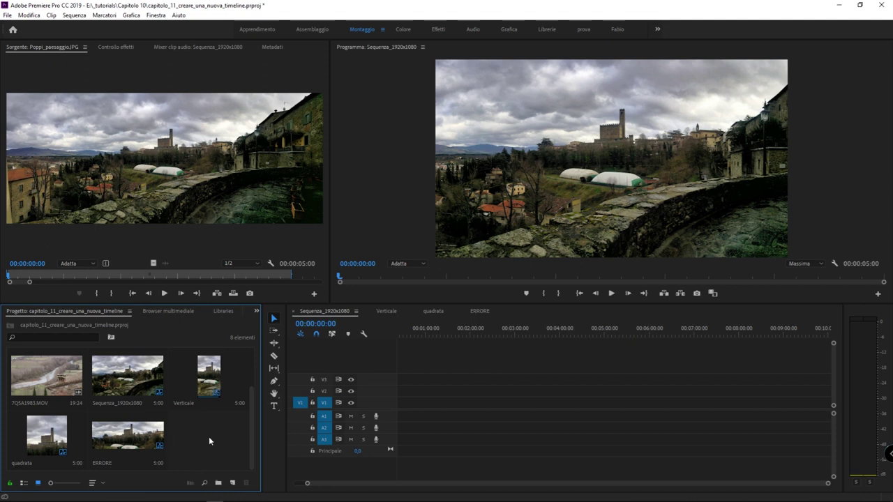
pyautogui.rightClick(209, 438)
pyautogui.moveTo(270, 381)
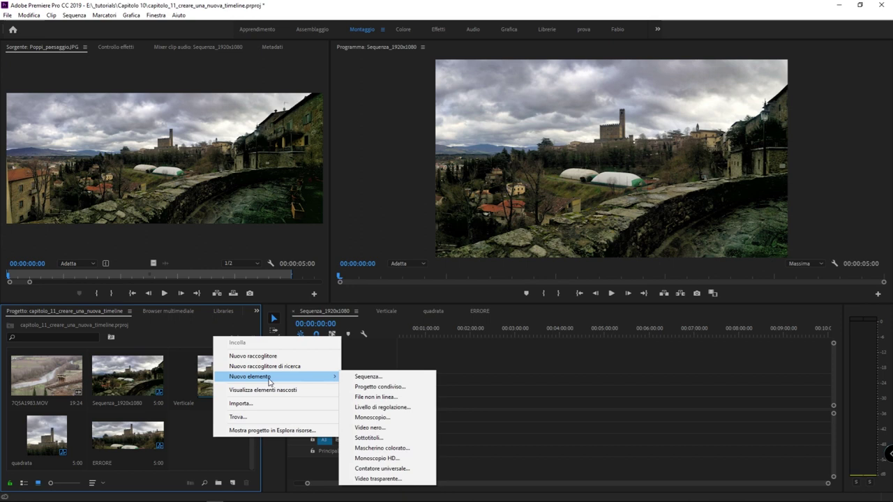
pyautogui.click(395, 381)
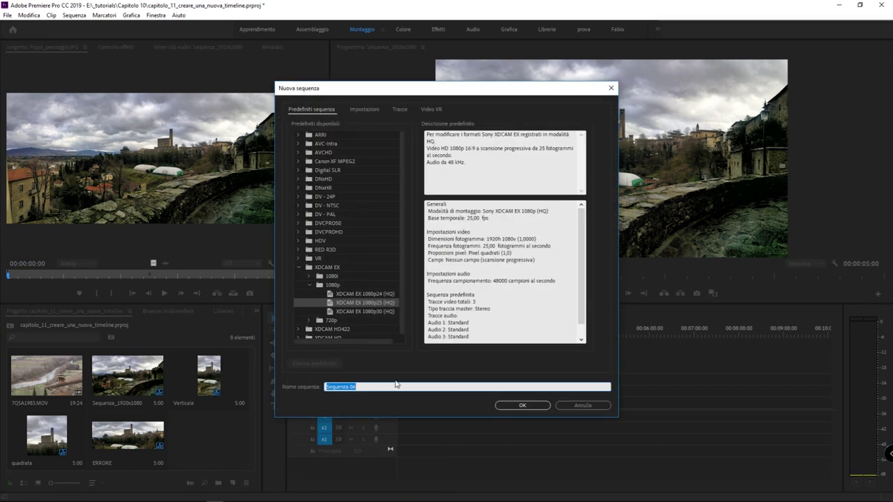
# Step: Dismiss the Sequenza 06 dialog, leaving the project with its eight items
pyautogui.press('Return')
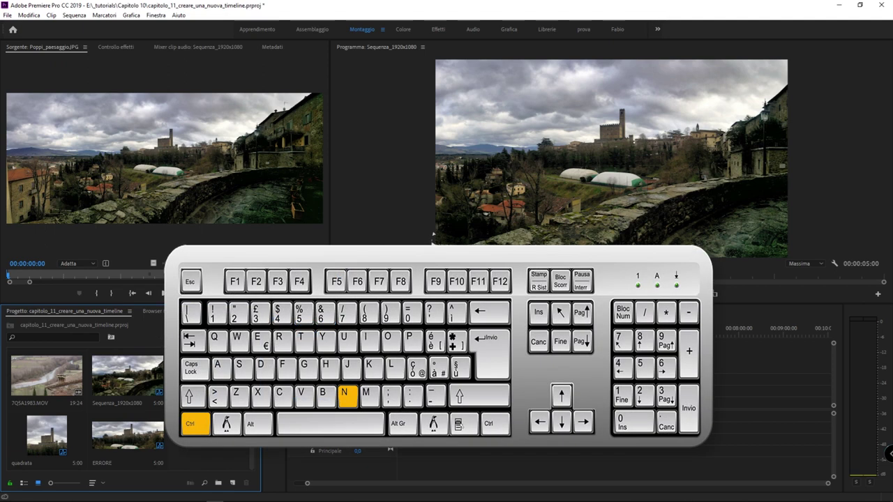
pyautogui.hotkey('ctrl', 'n')
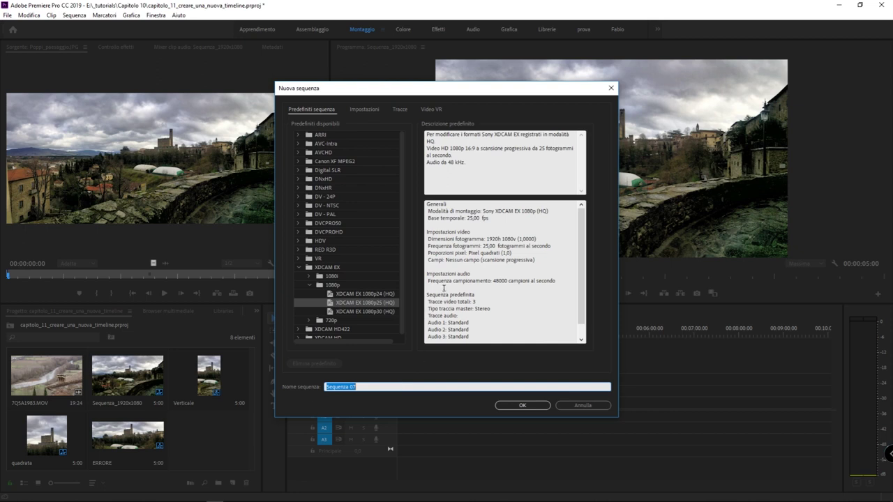
pyautogui.press('Escape')
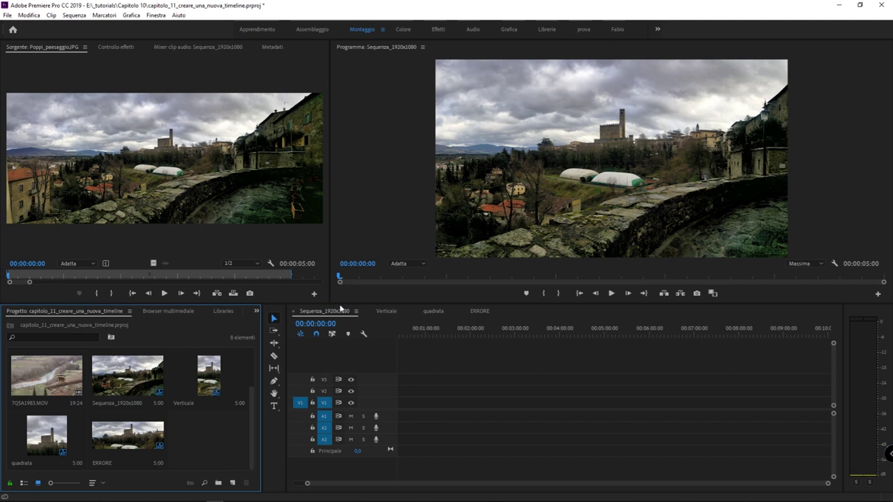
# Step: Open the Nuova sequenza dialog from File > Nuovo > Sequenza, proposing Sequenza 08
pyautogui.click(6, 16)
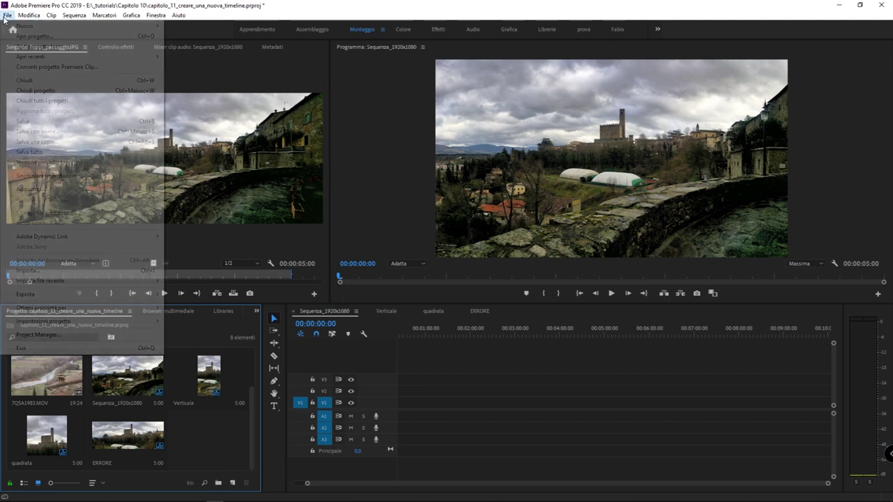
pyautogui.moveTo(14, 27)
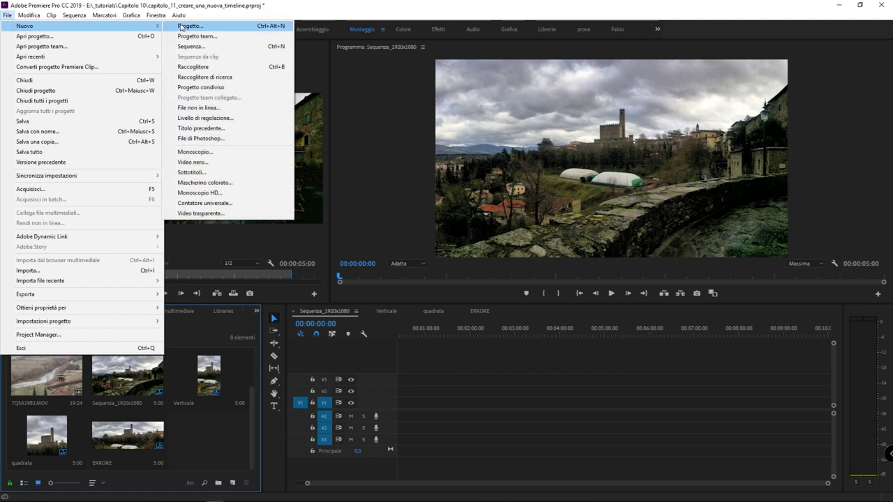
pyautogui.click(236, 47)
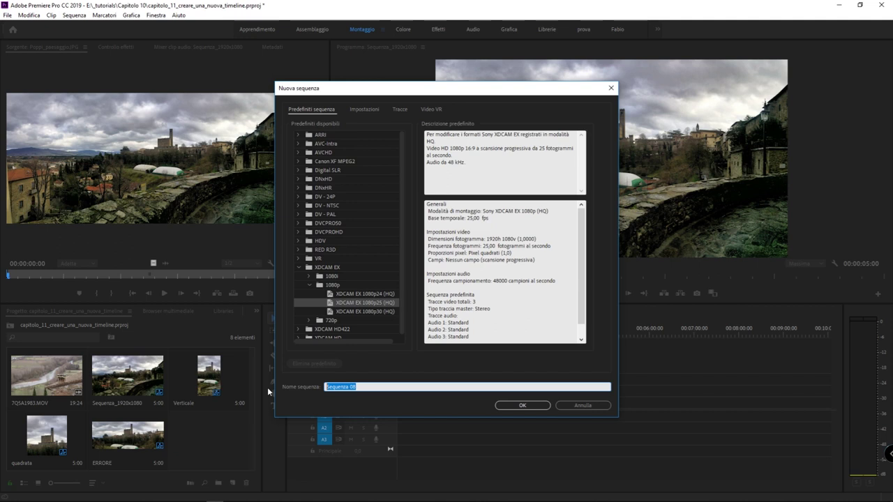
# Step: Enter PRIMA SEQUENZA as the sequence name and reposition the dialog to browse presets
pyautogui.write('PRIMA SEQ')
pyautogui.write('U')
pyautogui.write('ENZA')
pyautogui.moveTo(428, 88); pyautogui.dragTo(434, 63)
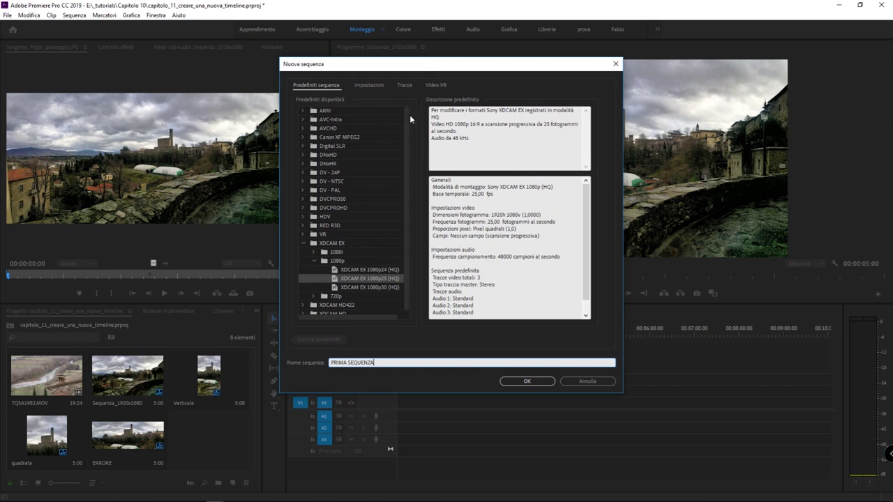
pyautogui.moveTo(409, 115); pyautogui.dragTo(407, 129)
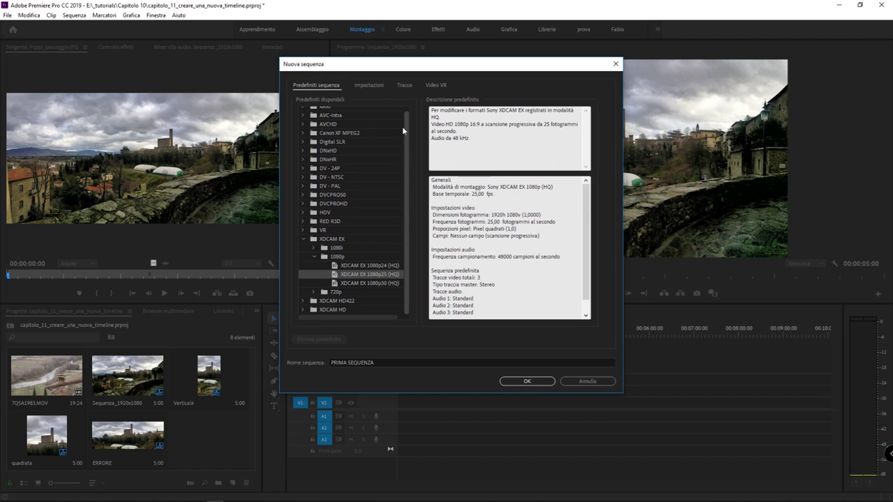
pyautogui.moveTo(402, 131); pyautogui.dragTo(406, 107)
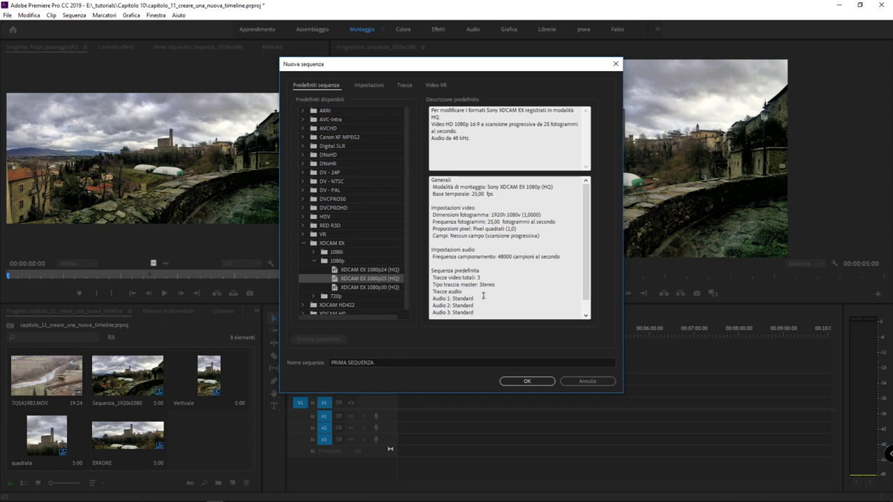
pyautogui.scroll(-1, 483, 296)
pyautogui.scroll(1, 465, 239)
# Step: Select XDCAM EX 1080p25 (HQ) and highlight its 1920h 1080v (1,0000) frame size
pyautogui.click(349, 245)
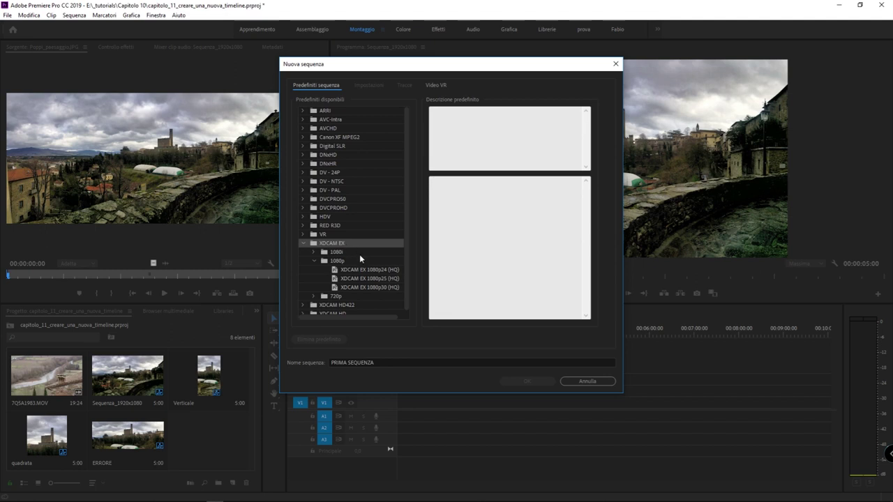
pyautogui.click(339, 261)
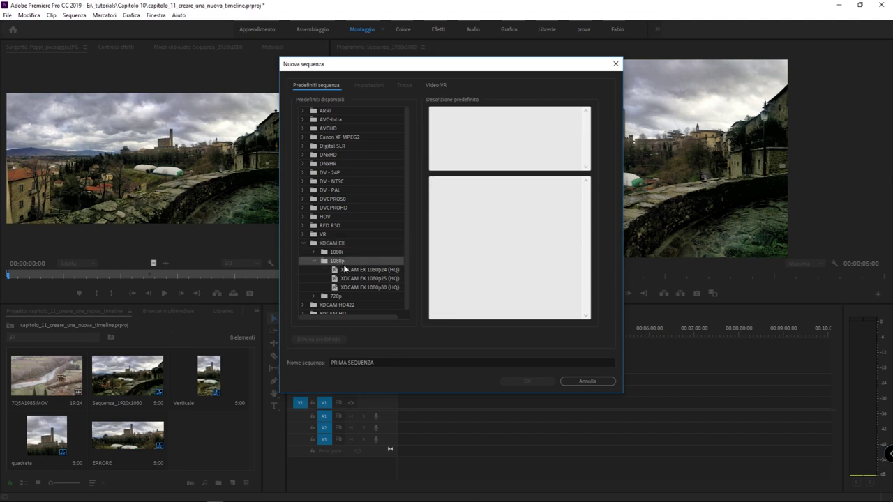
pyautogui.click(352, 280)
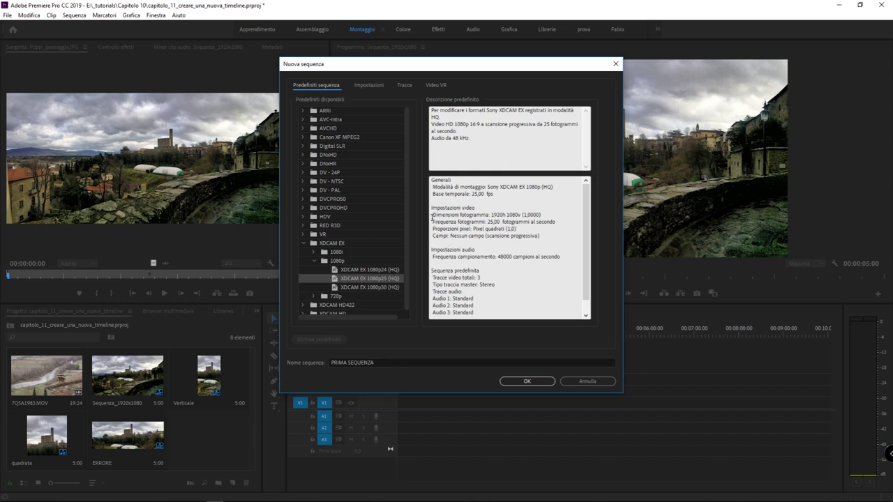
pyautogui.moveTo(542, 216); pyautogui.dragTo(463, 215)
pyautogui.click(512, 218)
pyautogui.doubleClick(504, 214)
pyautogui.moveTo(507, 214); pyautogui.dragTo(521, 216)
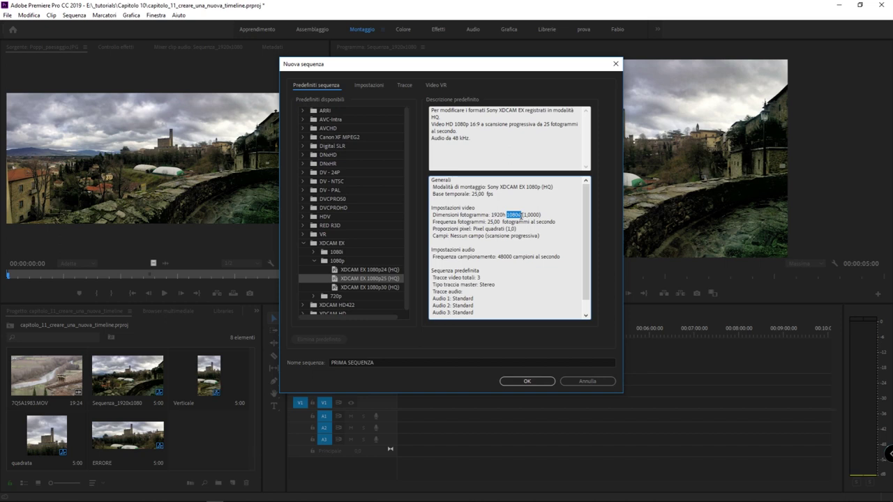
pyautogui.moveTo(542, 216); pyautogui.dragTo(537, 216)
pyautogui.moveTo(536, 216); pyautogui.dragTo(518, 216)
pyautogui.moveTo(493, 215); pyautogui.dragTo(490, 214)
pyautogui.click(532, 219)
# Step: Highlight the preset's 25,00 fps frame rate, square pixels and fields settings
pyautogui.moveTo(434, 228); pyautogui.dragTo(548, 222)
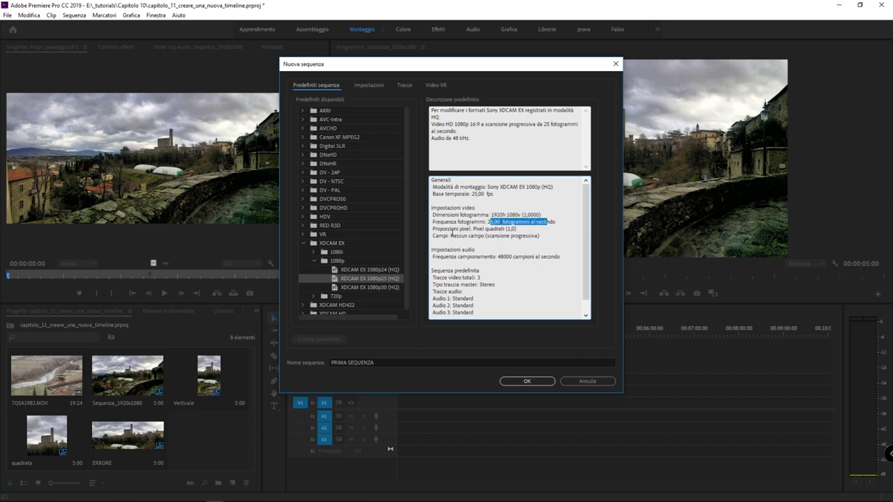
pyautogui.moveTo(452, 234); pyautogui.dragTo(485, 230)
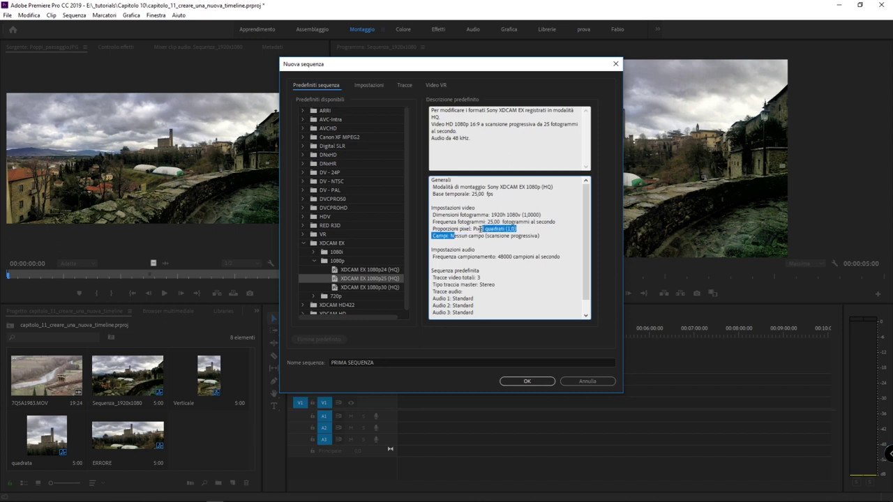
pyautogui.moveTo(477, 229)
pyautogui.mouseDown()
pyautogui.moveTo(512, 236)
pyautogui.moveTo(524, 216)
pyautogui.mouseUp()
pyautogui.click(503, 231)
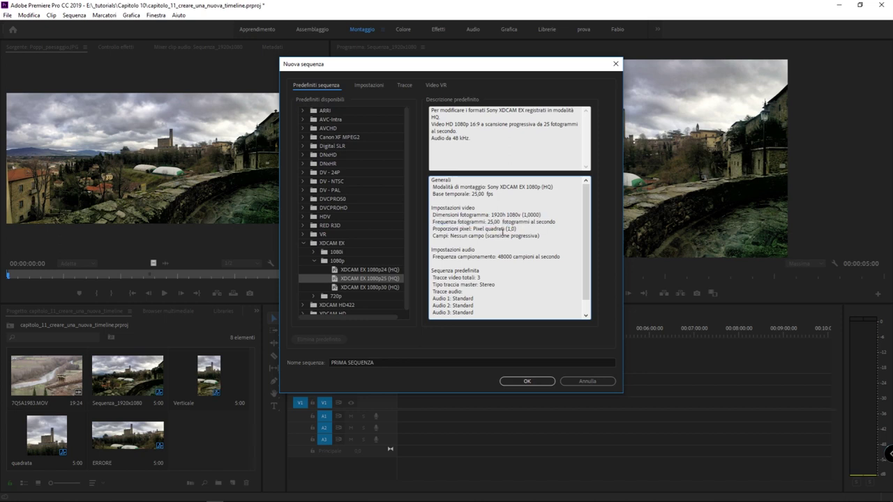
pyautogui.moveTo(438, 235); pyautogui.dragTo(546, 237)
pyautogui.click(548, 237)
# Step: Highlight the 3 video tracks in the description, then reselect XDCAM EX 1080p25 (HQ)
pyautogui.scroll(-2, 538, 244)
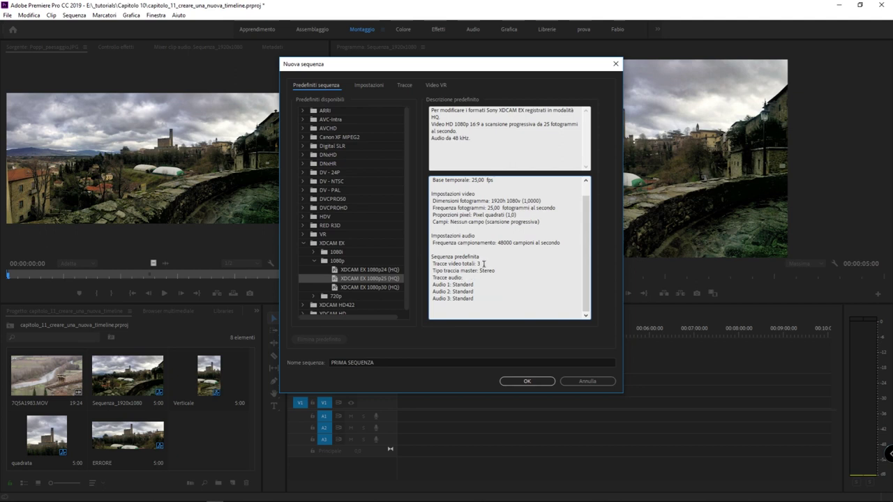
pyautogui.moveTo(481, 264); pyautogui.dragTo(472, 264)
pyautogui.click(477, 275)
pyautogui.scroll(1, 470, 288)
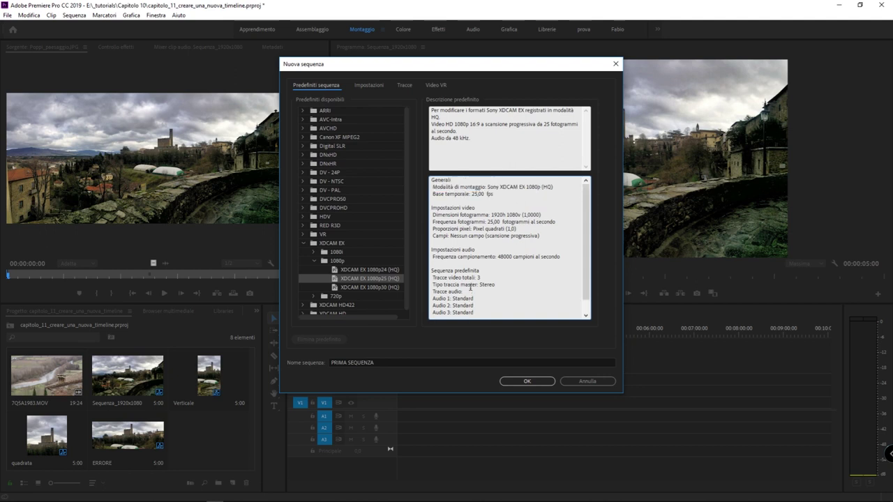
pyautogui.click(373, 279)
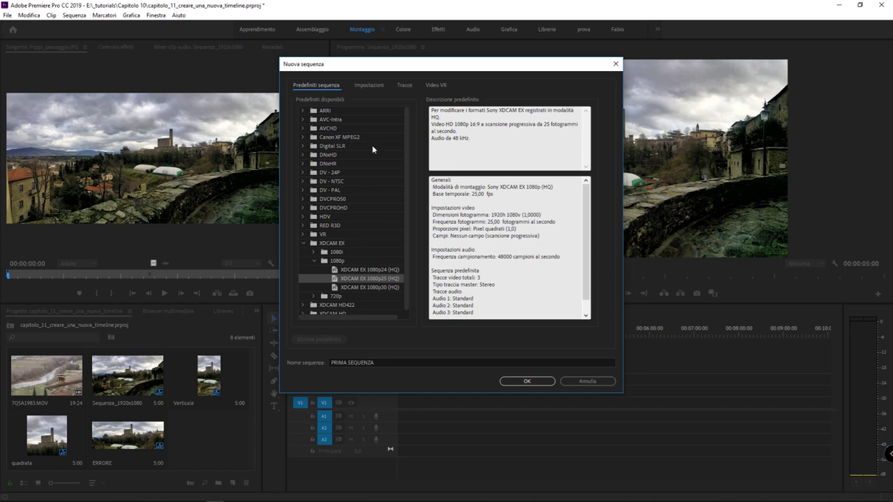
pyautogui.scroll(-1, 357, 275)
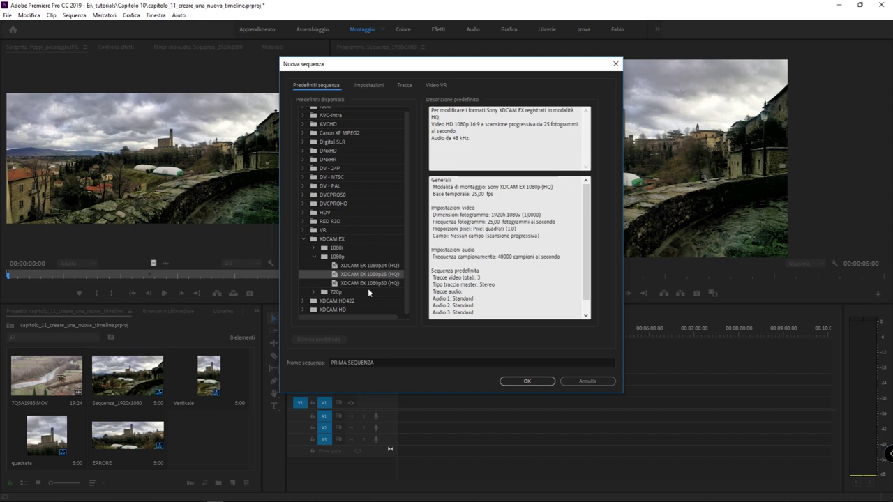
# Step: Create PRIMA SEQUENZA, maximize its timeline with the grave key, then restore the workspace
pyautogui.click(535, 381)
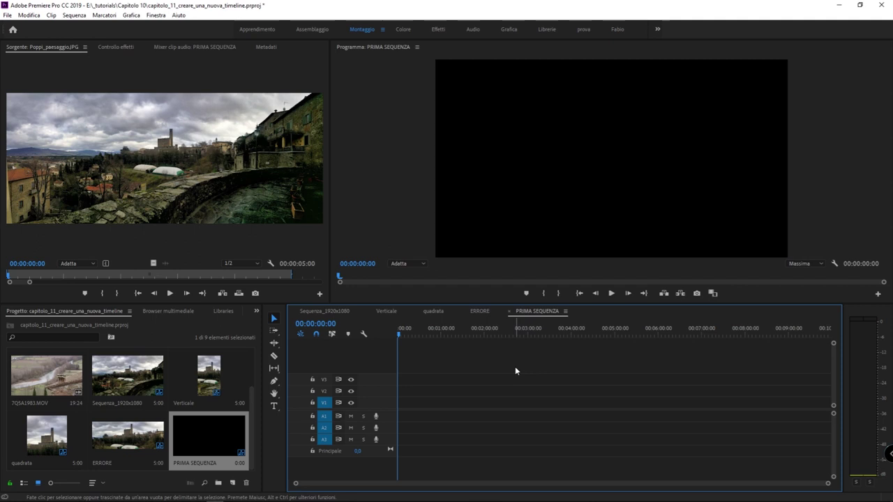
pyautogui.press('`')
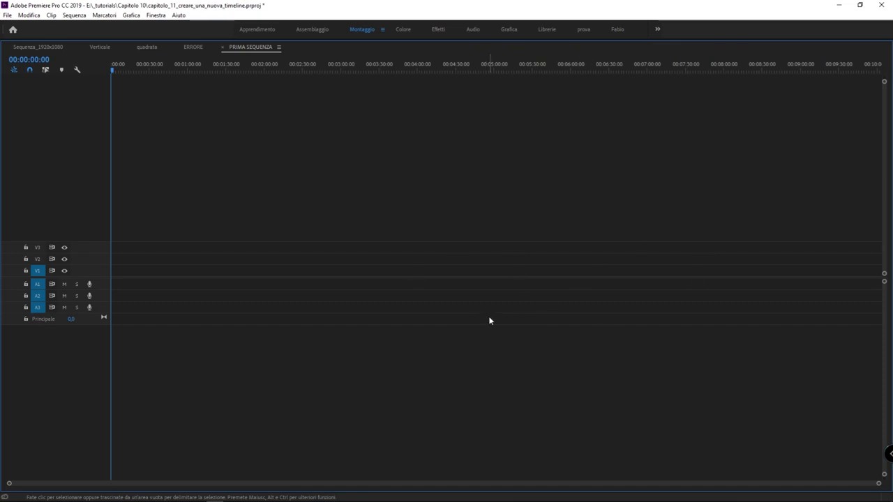
pyautogui.press('`')
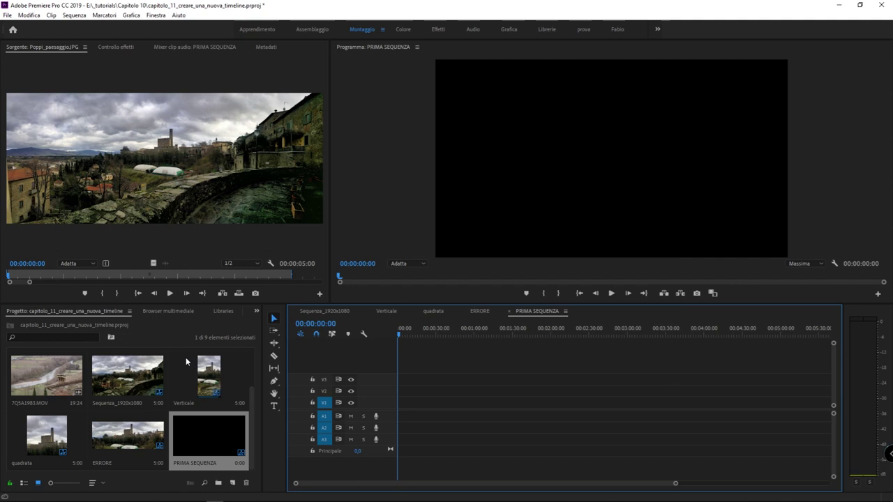
# Step: Switch to the Sequenza_1920x1080 timeline tab and deselect everything in its tracks
pyautogui.click(326, 313)
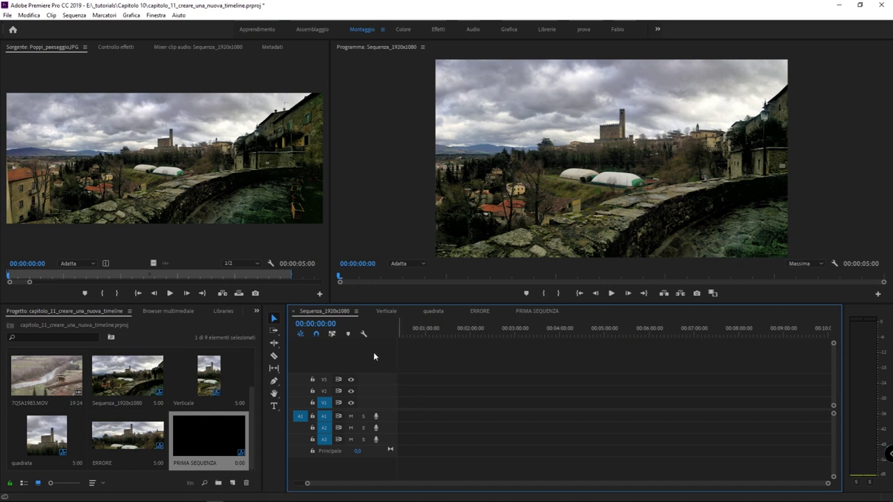
pyautogui.moveTo(399, 370); pyautogui.dragTo(468, 422)
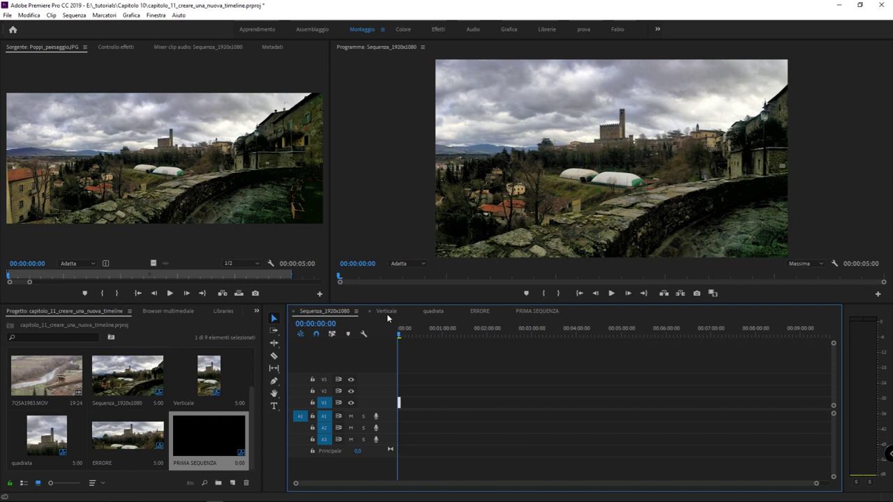
# Step: View the tall Verticale sequence, then the square quadrata sequence, in the Program Monitor
pyautogui.click(386, 311)
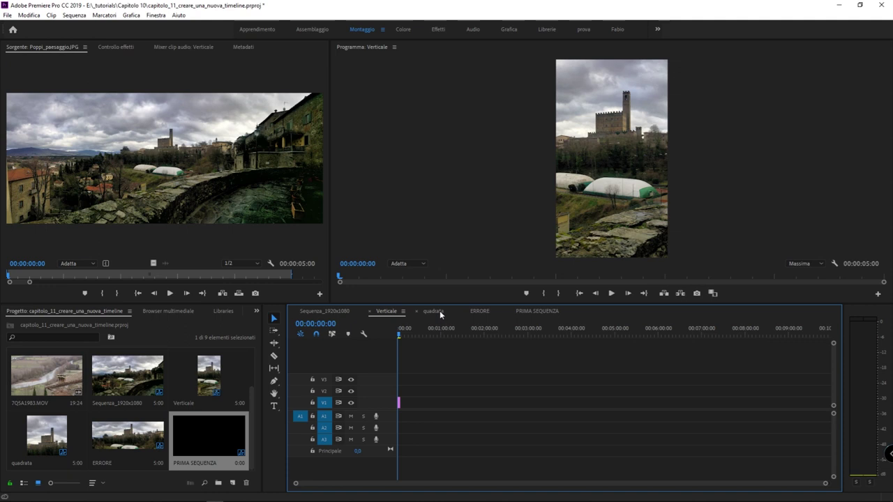
pyautogui.click(441, 314)
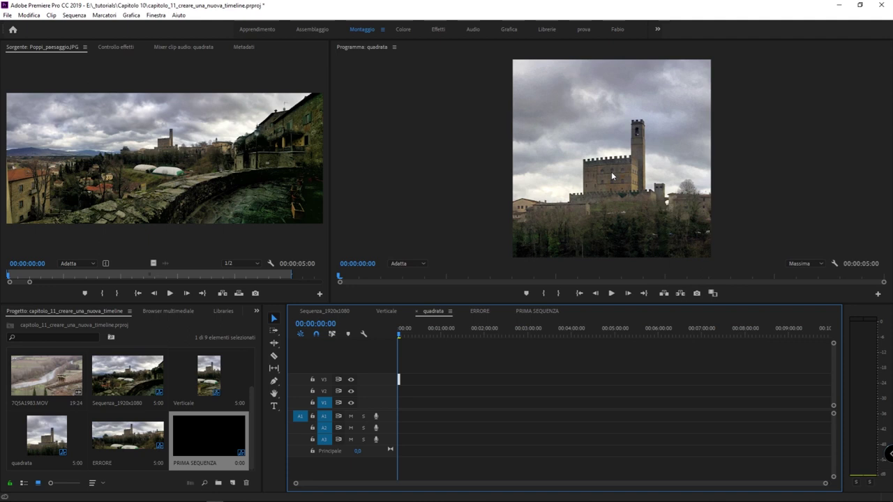
pyautogui.hotkey('ctrl', 'n')
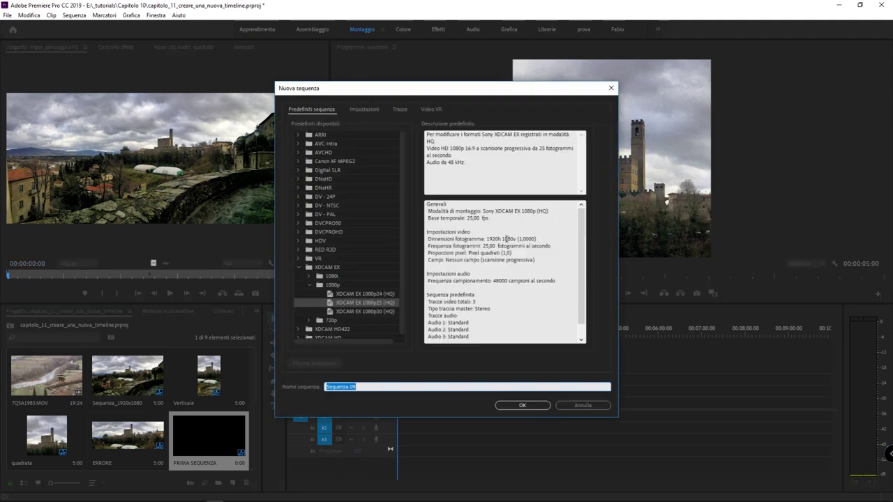
pyautogui.moveTo(518, 245)
pyautogui.mouseDown()
pyautogui.moveTo(539, 243)
pyautogui.moveTo(517, 239)
pyautogui.mouseUp()
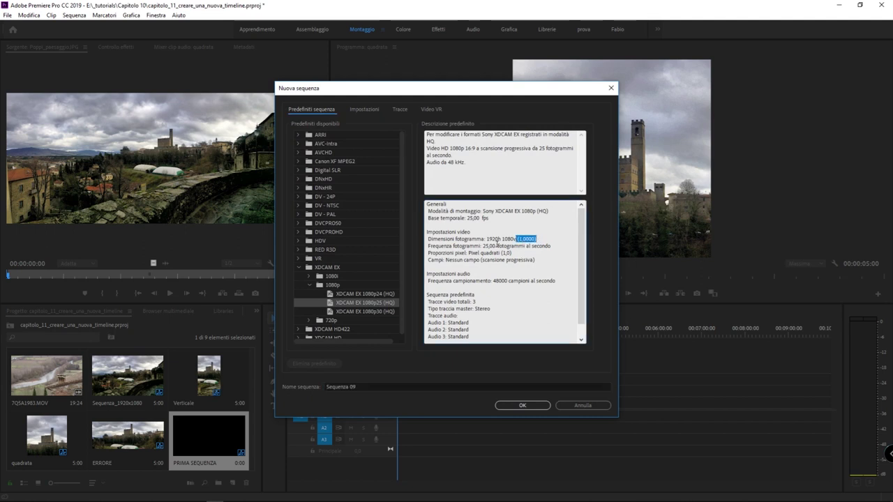
pyautogui.moveTo(487, 240); pyautogui.dragTo(521, 238)
pyautogui.click(521, 238)
pyautogui.moveTo(428, 253); pyautogui.dragTo(514, 253)
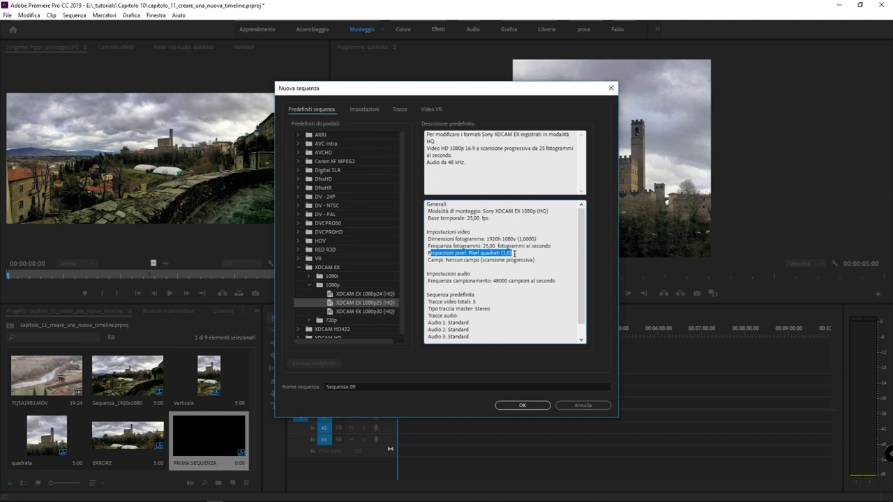
pyautogui.click(514, 253)
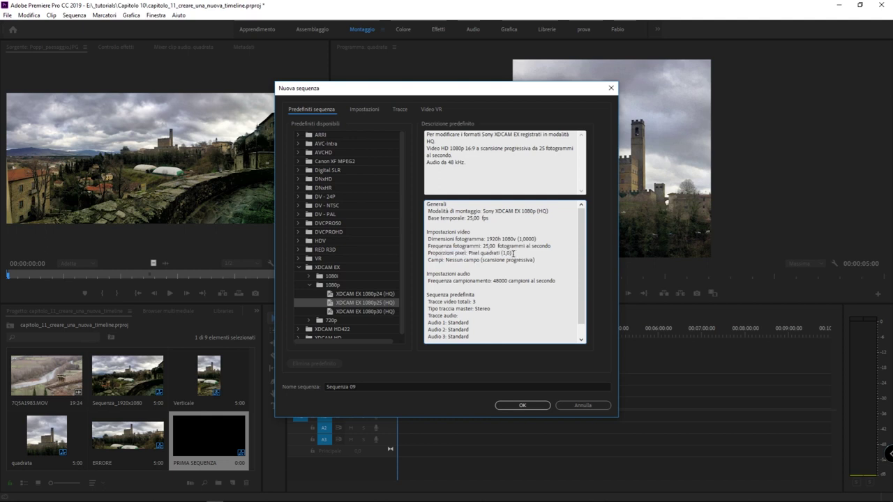
pyautogui.moveTo(515, 253); pyautogui.dragTo(428, 253)
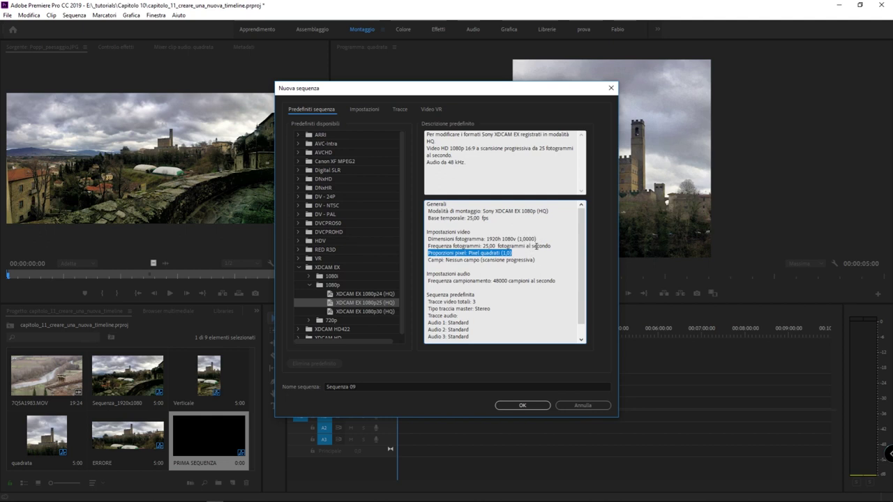
pyautogui.click(402, 217)
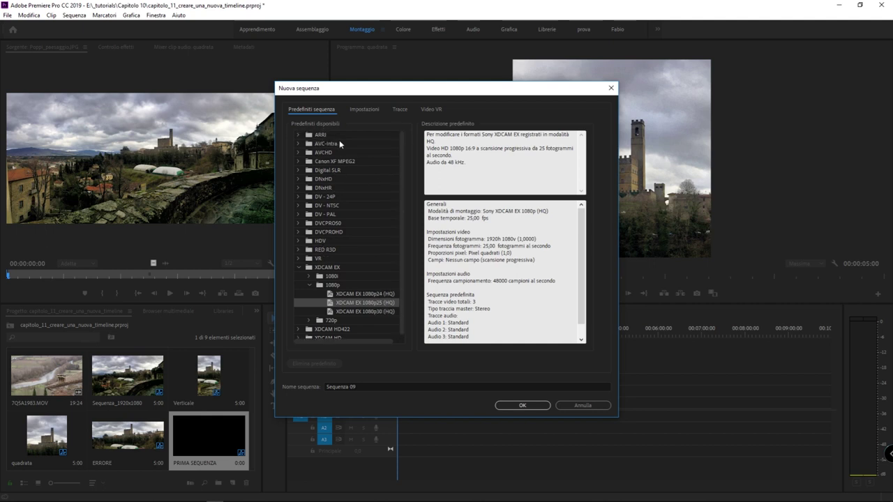
pyautogui.click(364, 109)
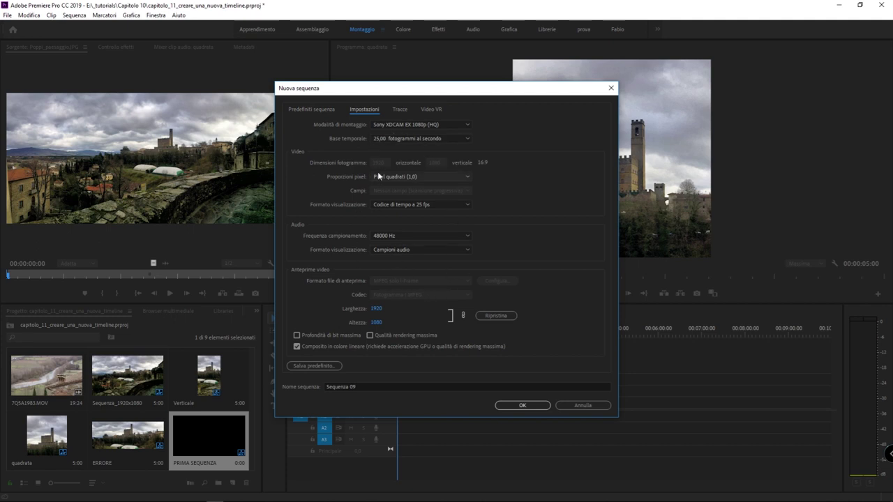
pyautogui.click(324, 110)
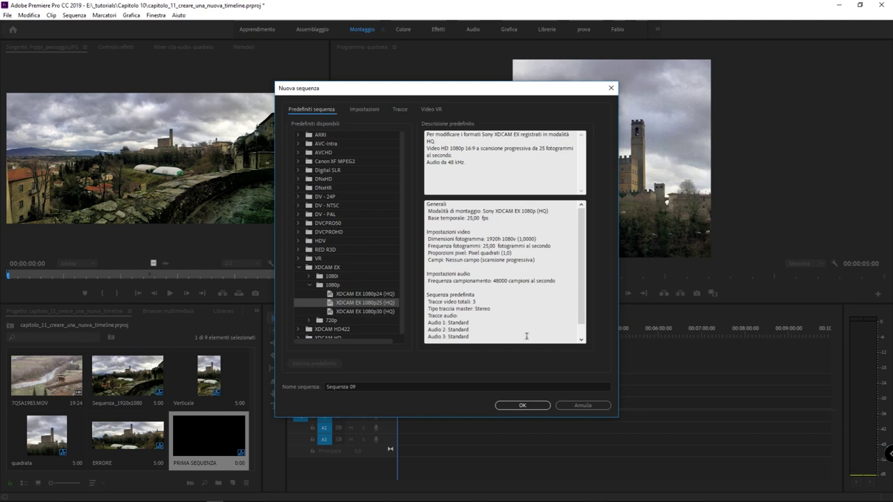
pyautogui.click(559, 406)
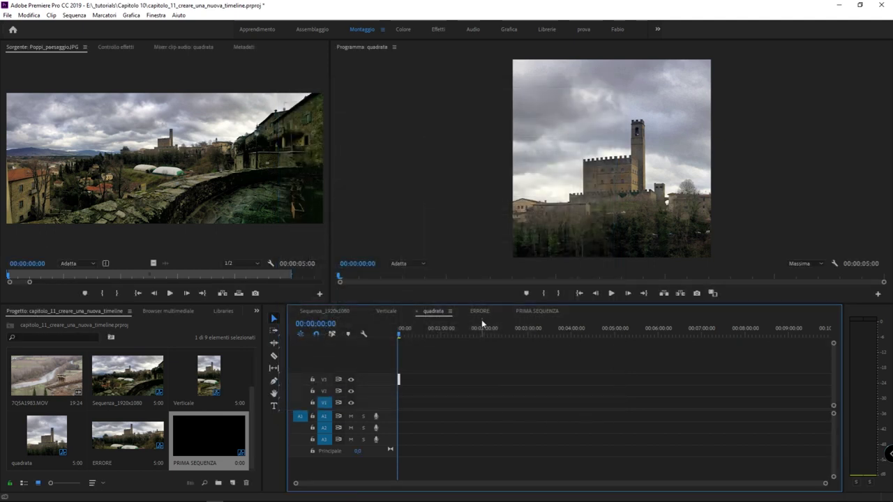
# Step: Show the ERRORE and Sequenza_1920x1080 frames full-window, restoring the layout after each
pyautogui.click(480, 312)
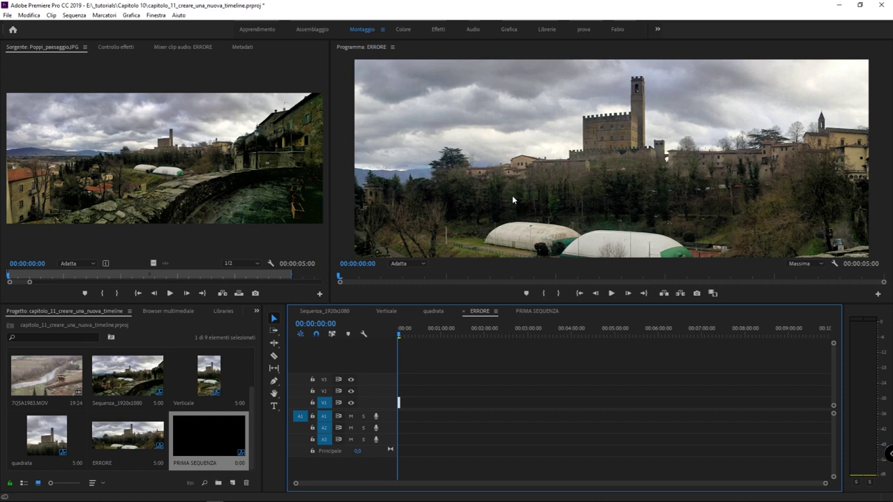
pyautogui.press('`')
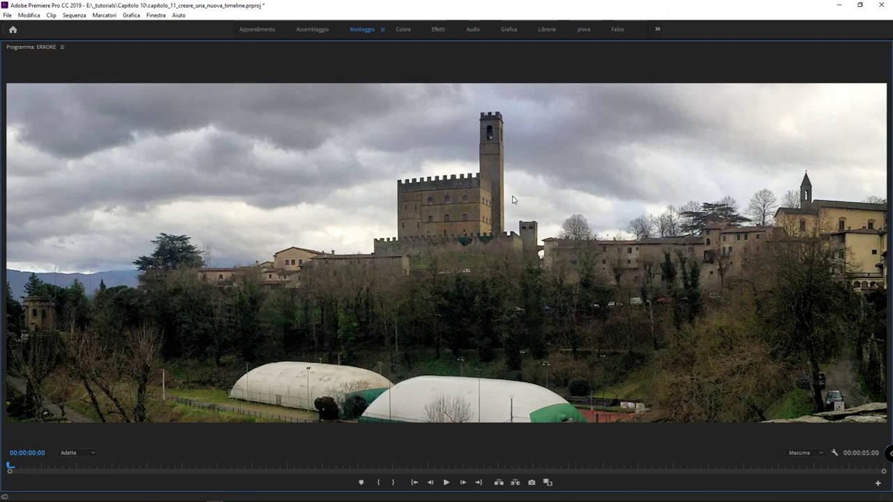
pyautogui.press('`')
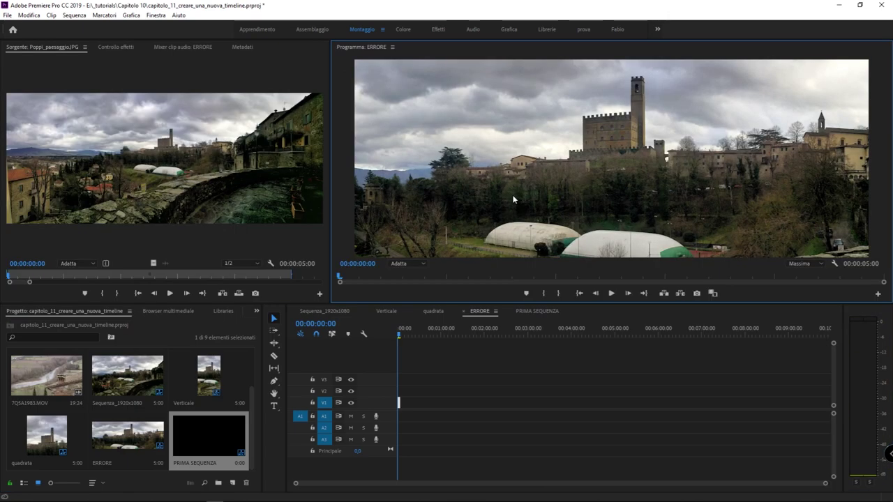
pyautogui.click(331, 311)
pyautogui.press('`')
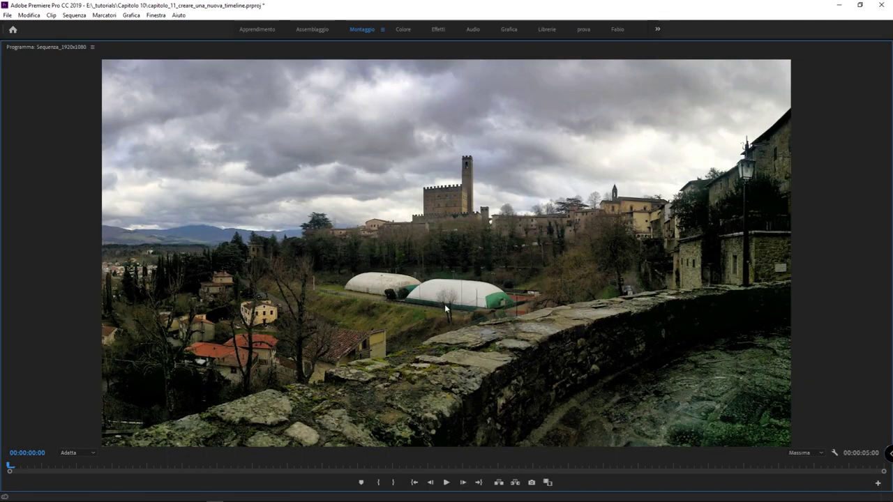
pyautogui.press('`')
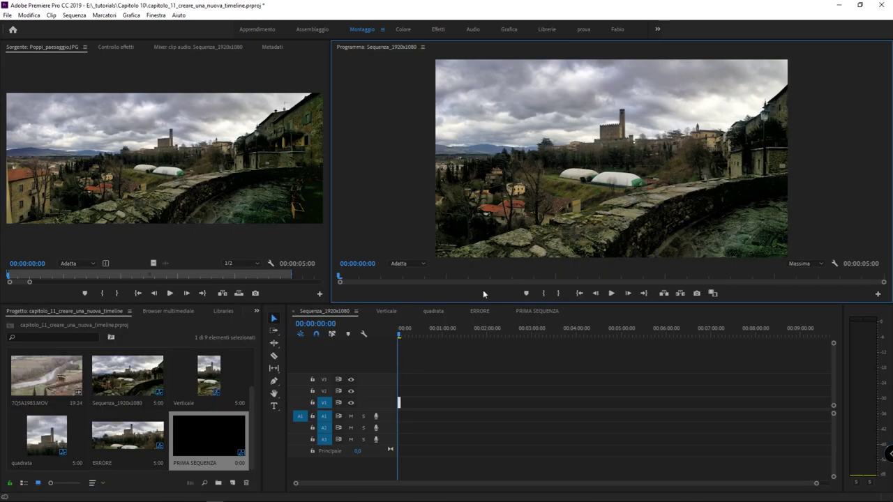
# Step: Glance at PRIMA SEQUENZA, then maximize and restore the ERRORE frame again
pyautogui.click(543, 314)
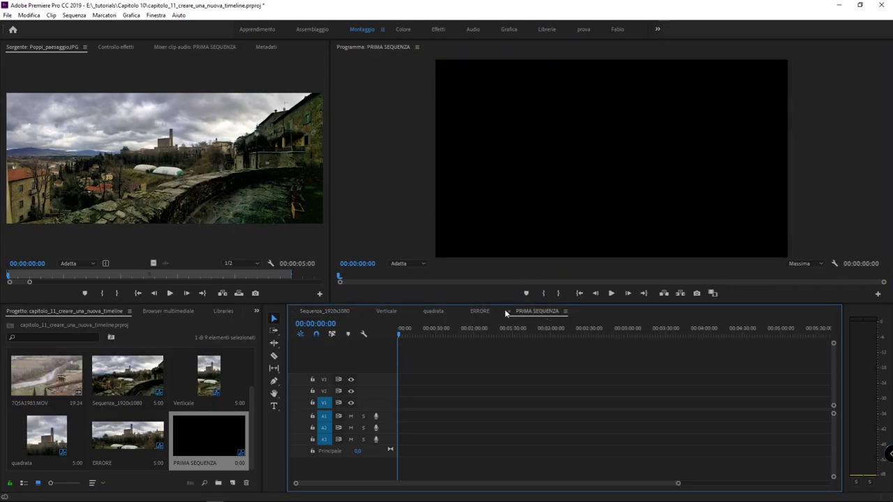
pyautogui.click(507, 311)
pyautogui.press('`')
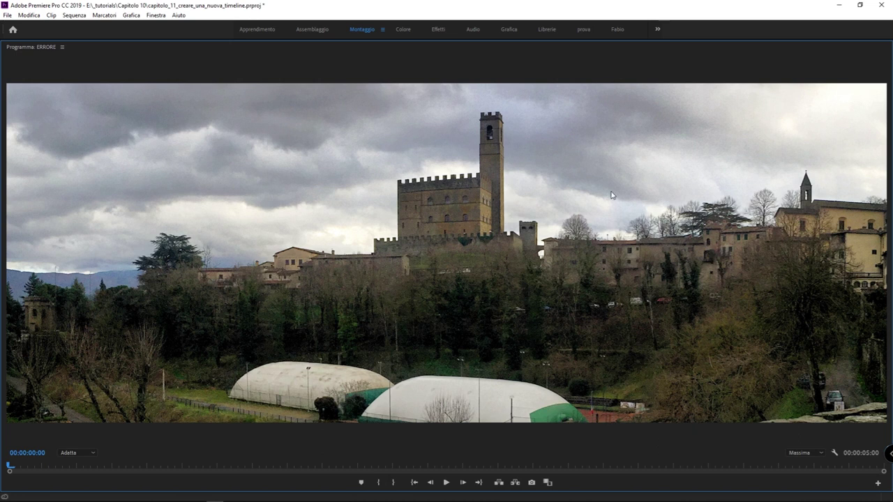
pyautogui.press('`')
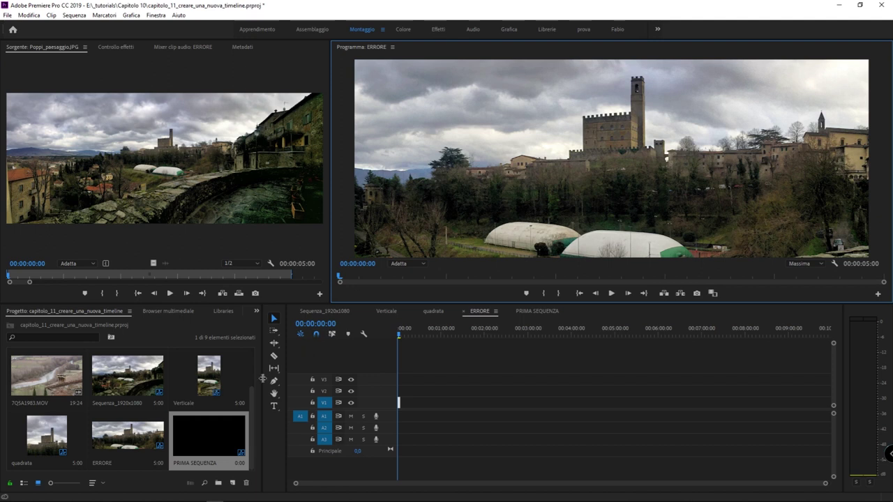
# Step: Open Nuova sequenza and inspect XDCAM EX 1080p25 (HQ)'s frame size and square 1.0 pixel aspect
pyautogui.hotkey('ctrl', 'n')
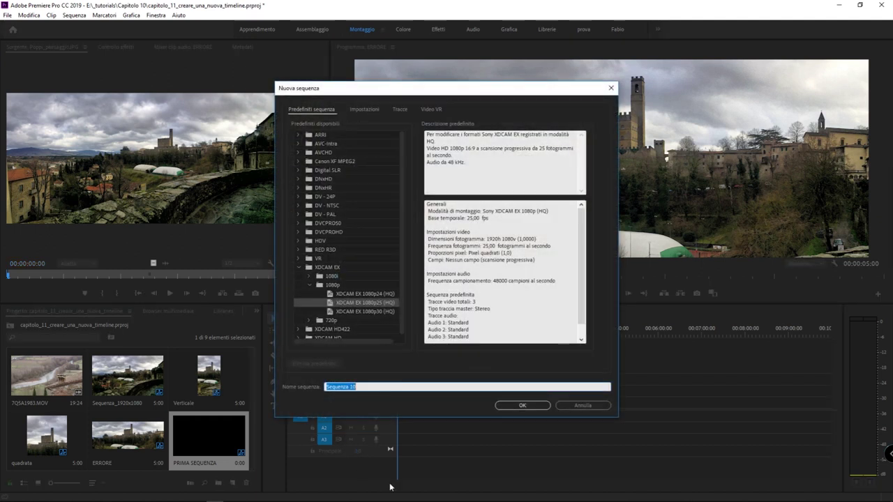
pyautogui.moveTo(537, 241); pyautogui.dragTo(513, 239)
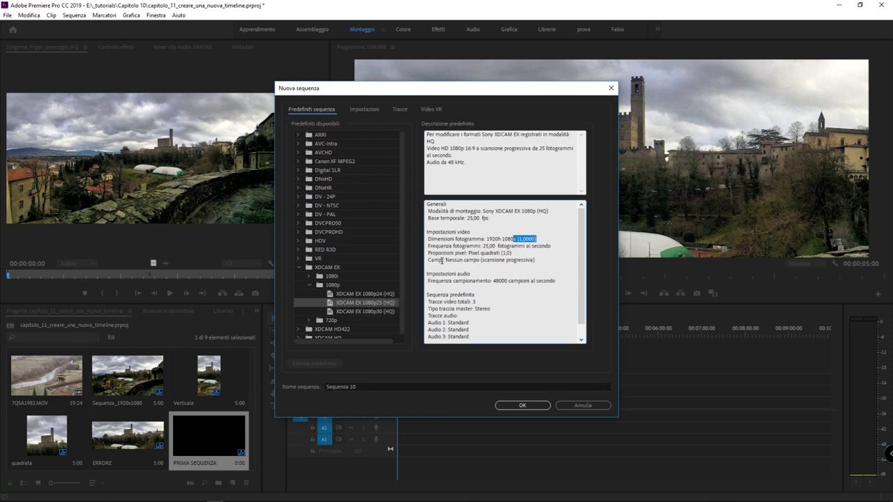
pyautogui.moveTo(427, 252)
pyautogui.mouseDown()
pyautogui.moveTo(518, 253)
pyautogui.moveTo(501, 253)
pyautogui.mouseUp()
pyautogui.click(516, 253)
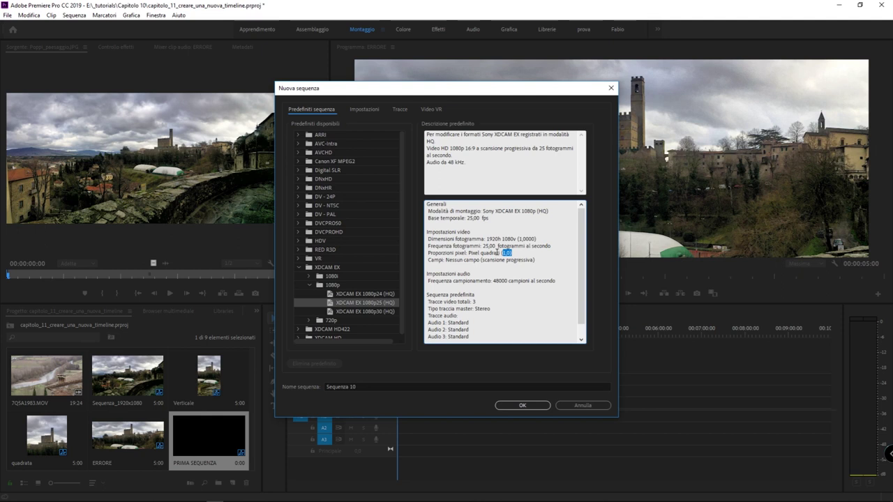
pyautogui.moveTo(497, 252); pyautogui.dragTo(491, 253)
pyautogui.scroll(-1, 356, 308)
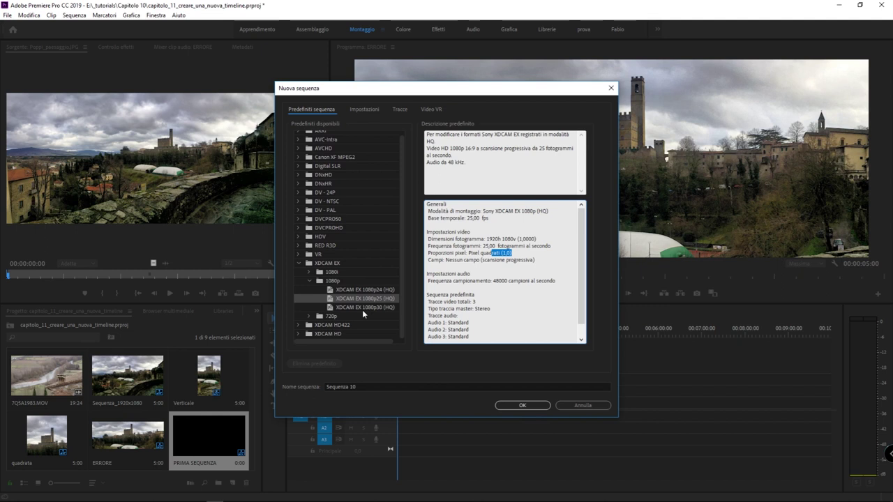
# Step: Expand the XDCAM EX 1080i and 720p groups and check 720p30's 1280x720 frame size
pyautogui.click(337, 266)
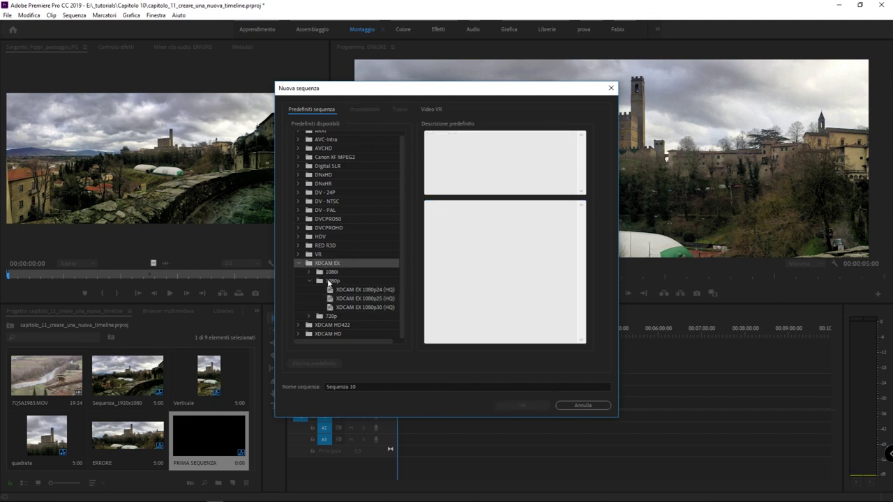
pyautogui.click(330, 282)
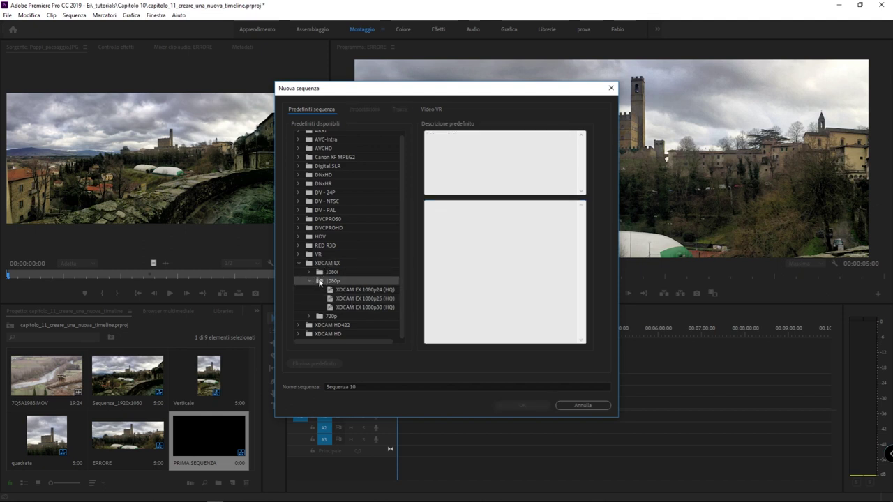
pyautogui.click(332, 273)
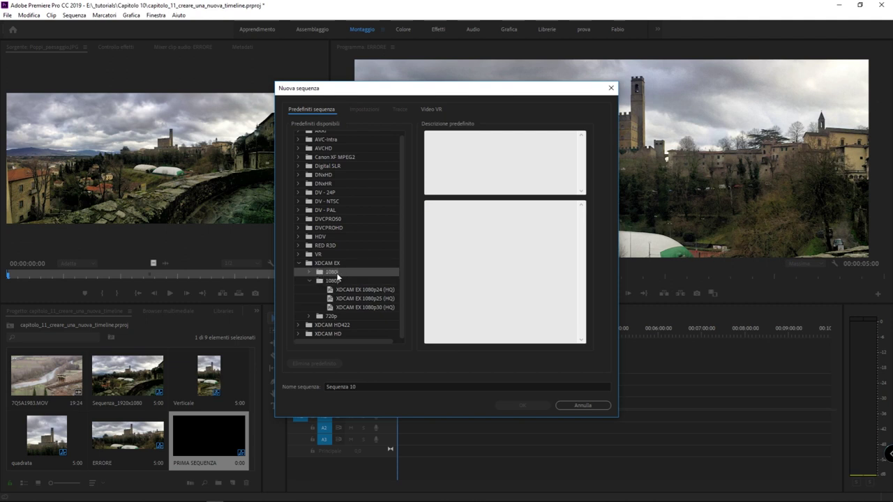
pyautogui.click(309, 272)
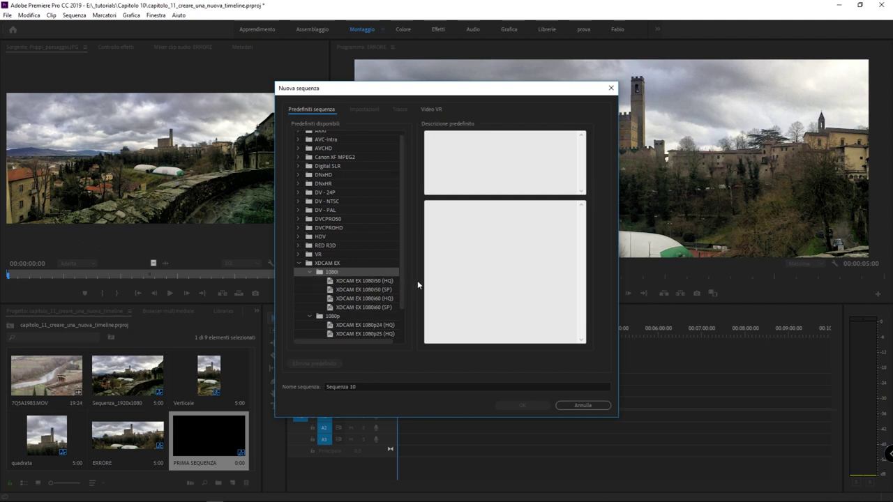
pyautogui.scroll(-2, 355, 304)
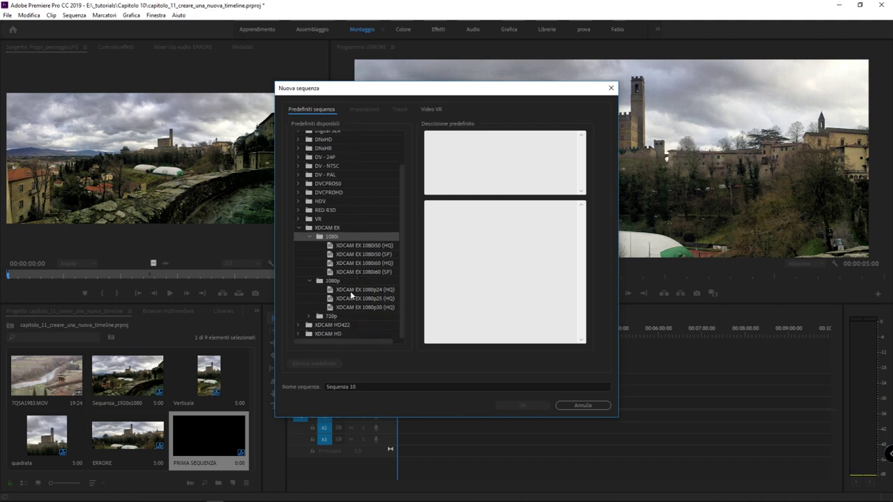
pyautogui.click(329, 317)
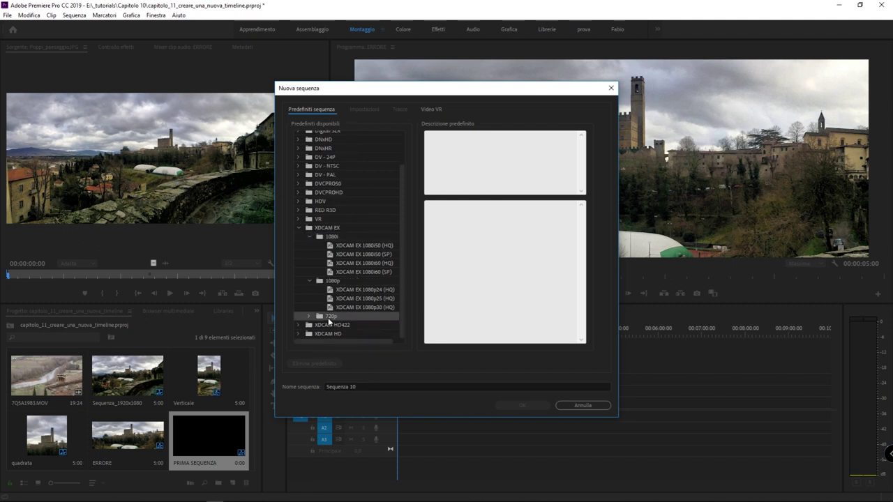
pyautogui.click(309, 316)
pyautogui.scroll(-2, 335, 319)
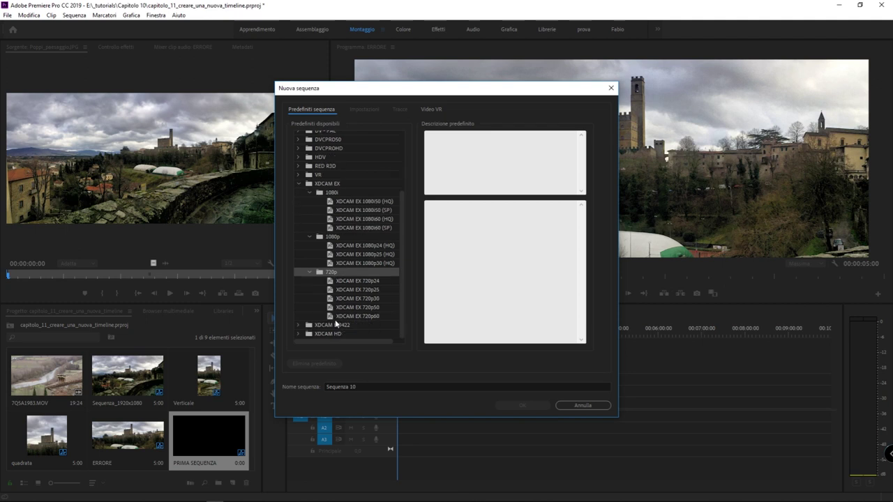
pyautogui.click(358, 299)
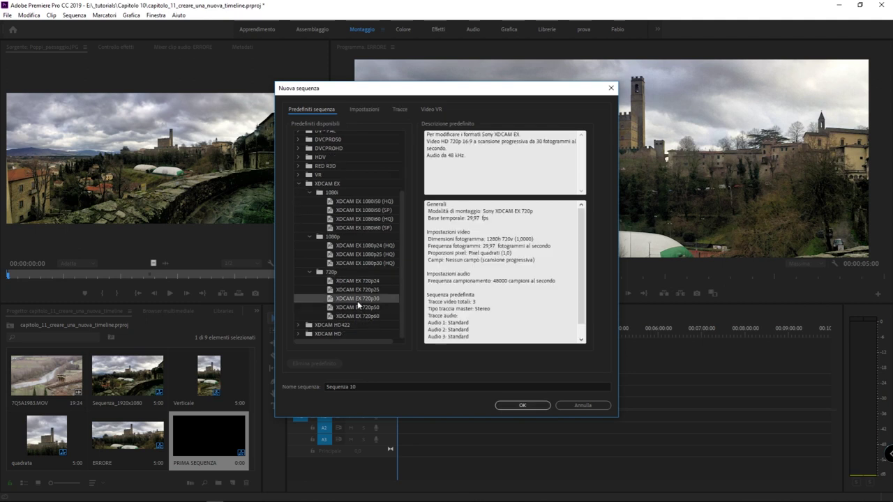
pyautogui.moveTo(486, 238); pyautogui.dragTo(536, 238)
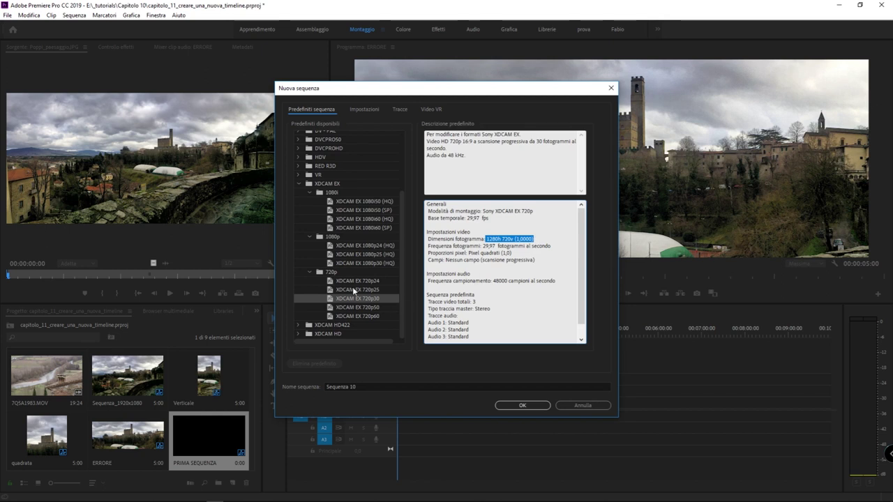
# Step: Reselect the XDCAM EX 1080p25 (HQ) preset and select the sequence name field
pyautogui.click(332, 238)
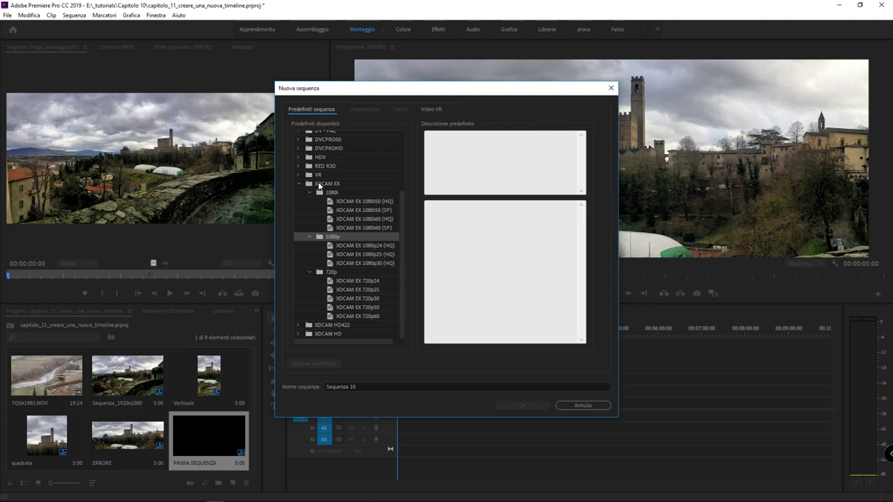
pyautogui.click(317, 183)
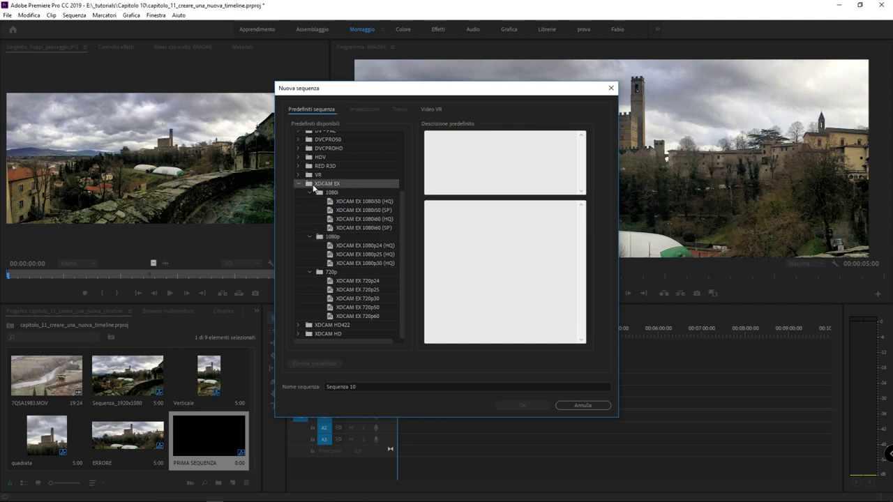
pyautogui.click(331, 238)
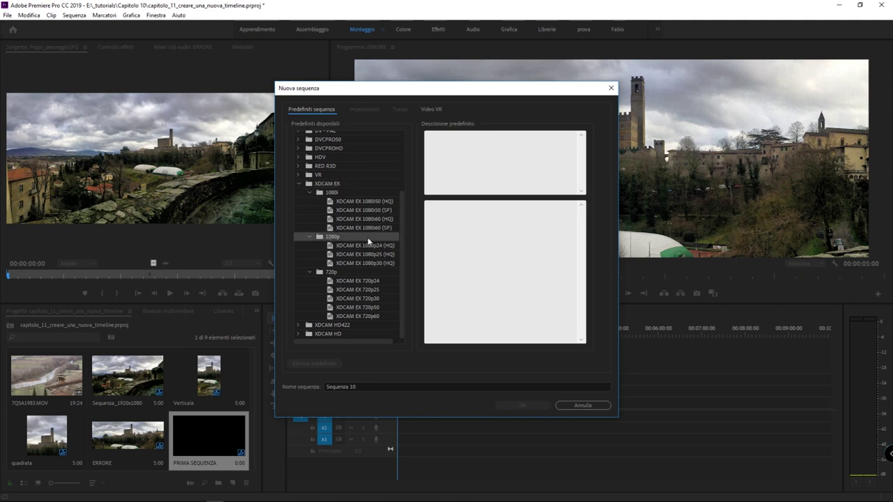
pyautogui.click(352, 244)
pyautogui.click(368, 254)
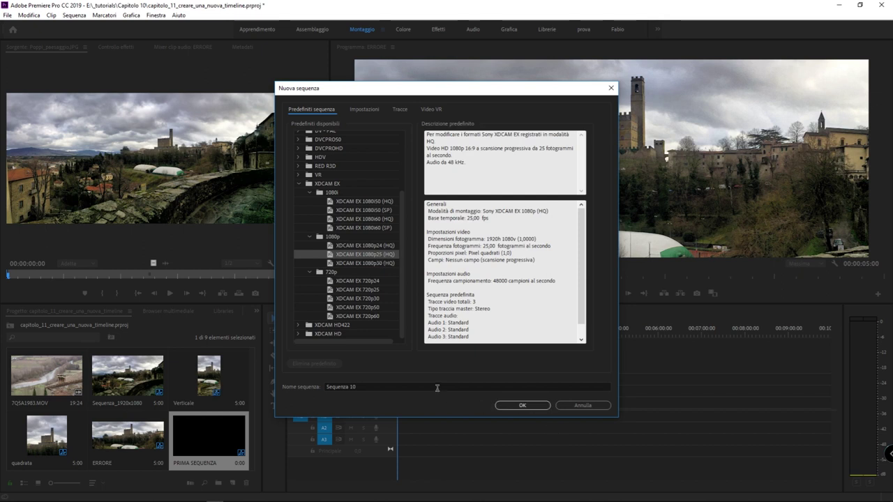
pyautogui.click(342, 387)
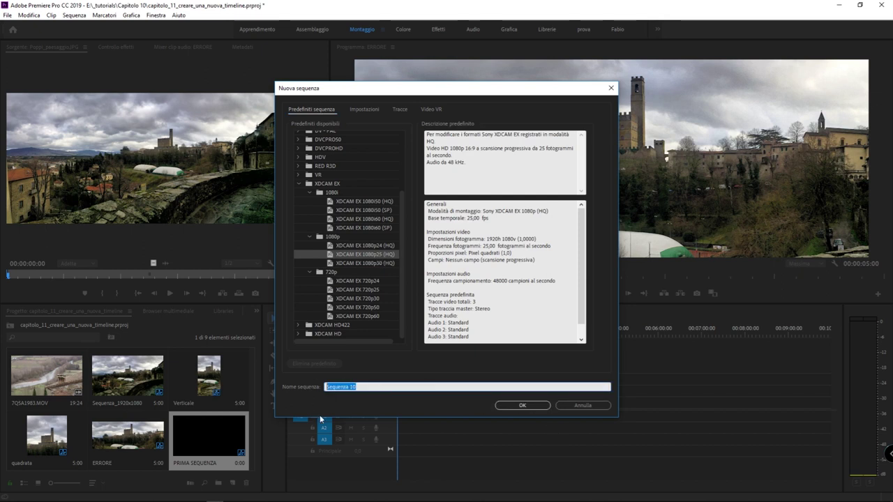
# Step: Cancel the new sequence and view quadrata, Verticale and quadrata before returning to ERRORE
pyautogui.click(592, 410)
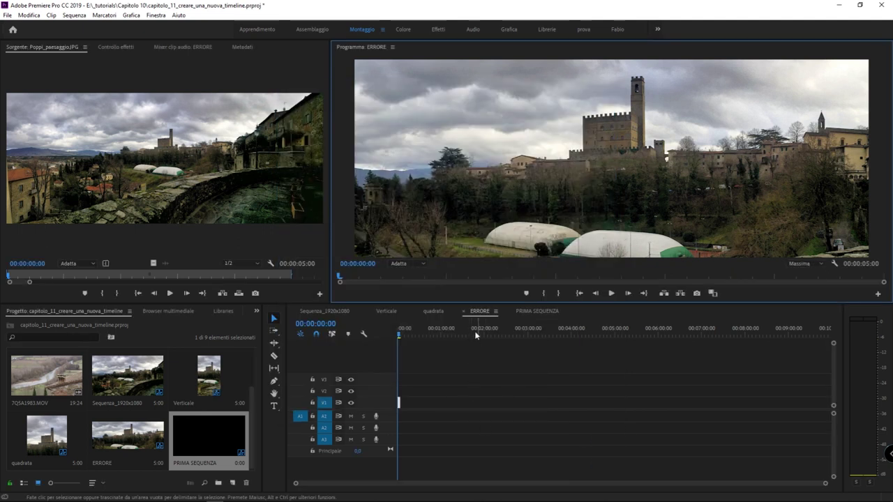
pyautogui.click(433, 311)
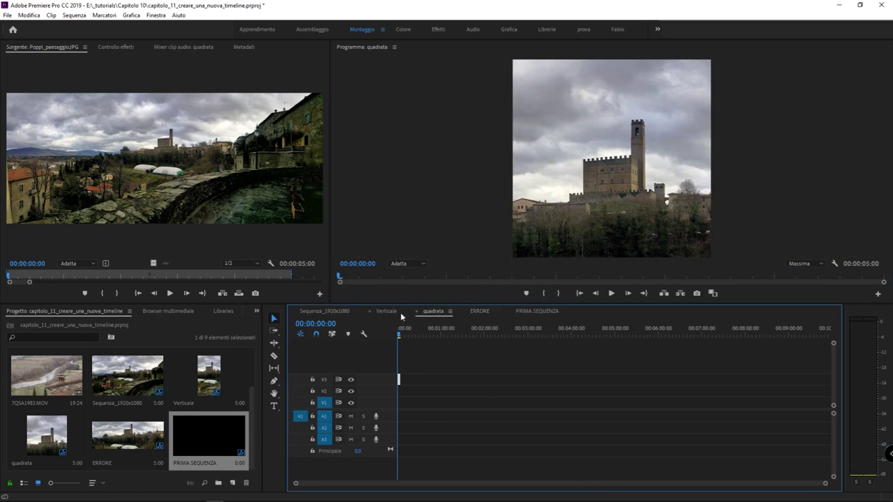
pyautogui.click(387, 312)
pyautogui.click(433, 312)
pyautogui.click(489, 314)
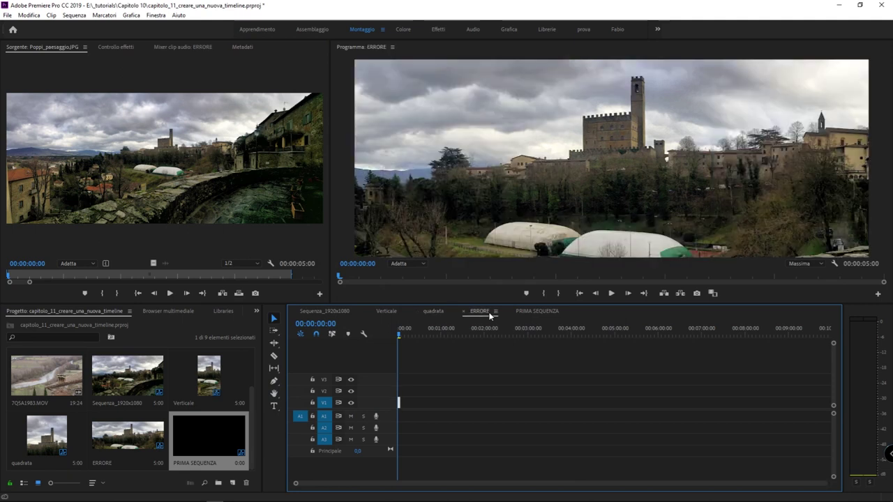